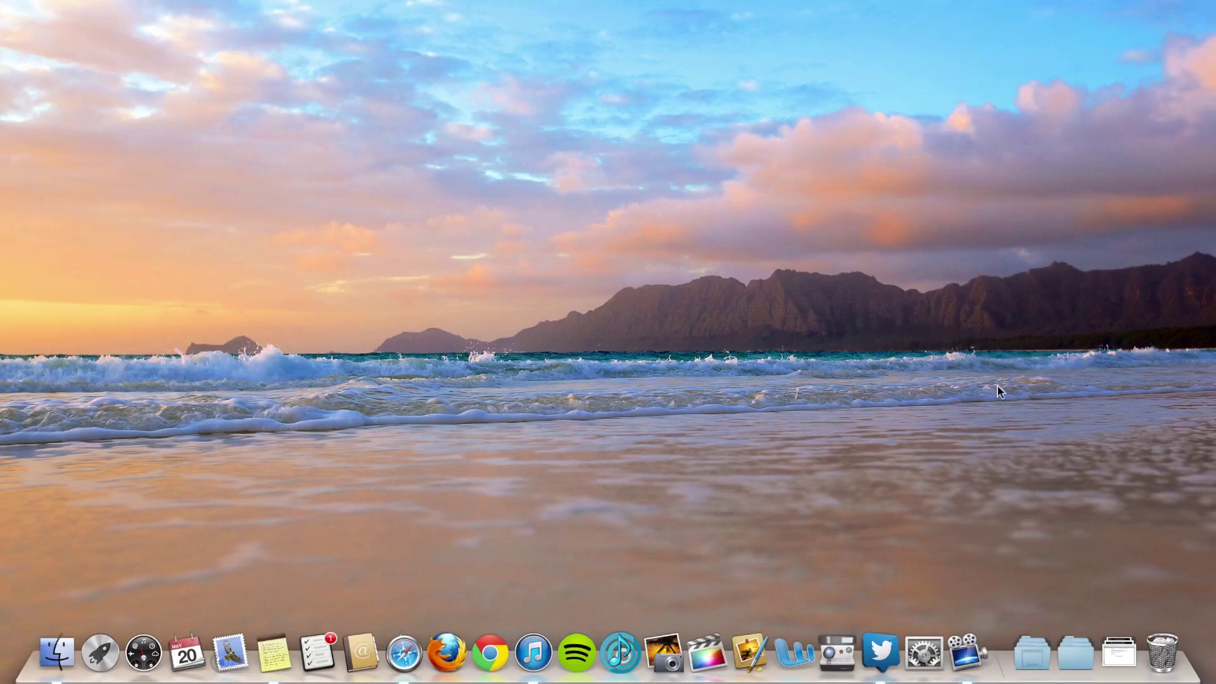
Open the Trash from the Dock to view the deleted YouTube Videos folder and screenshot
click(1173, 662)
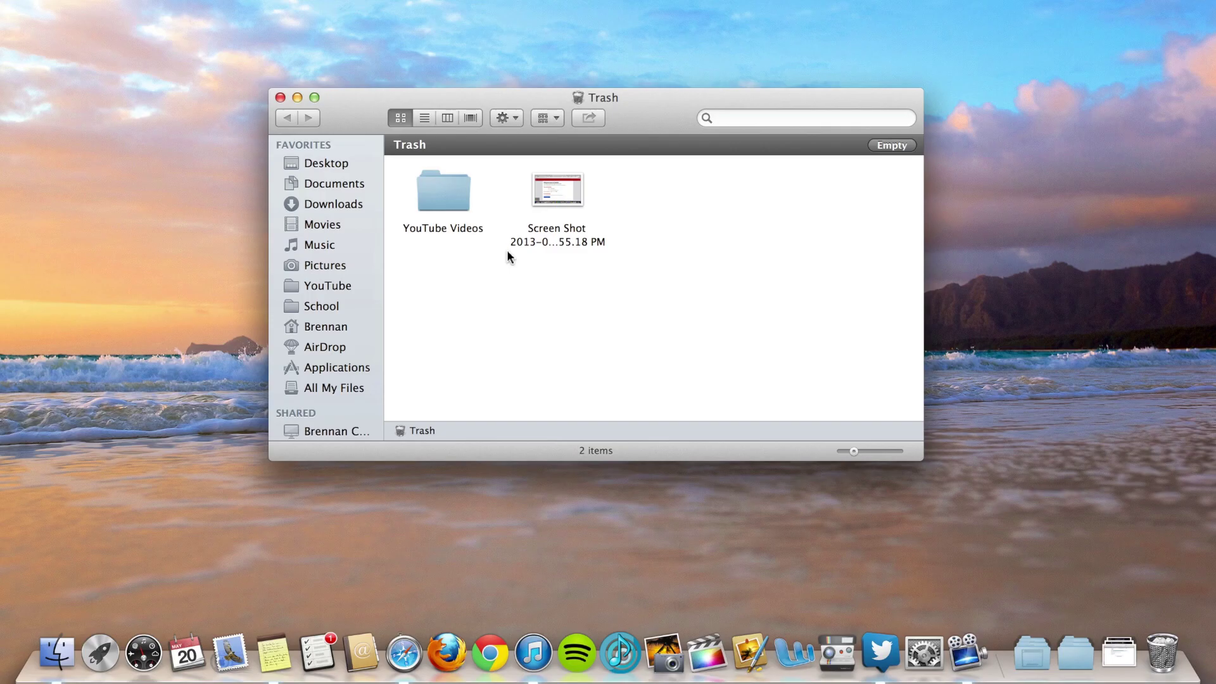
Put the deleted Screen Shot file back from the Trash into its original Downloads folder
right_click(562, 190)
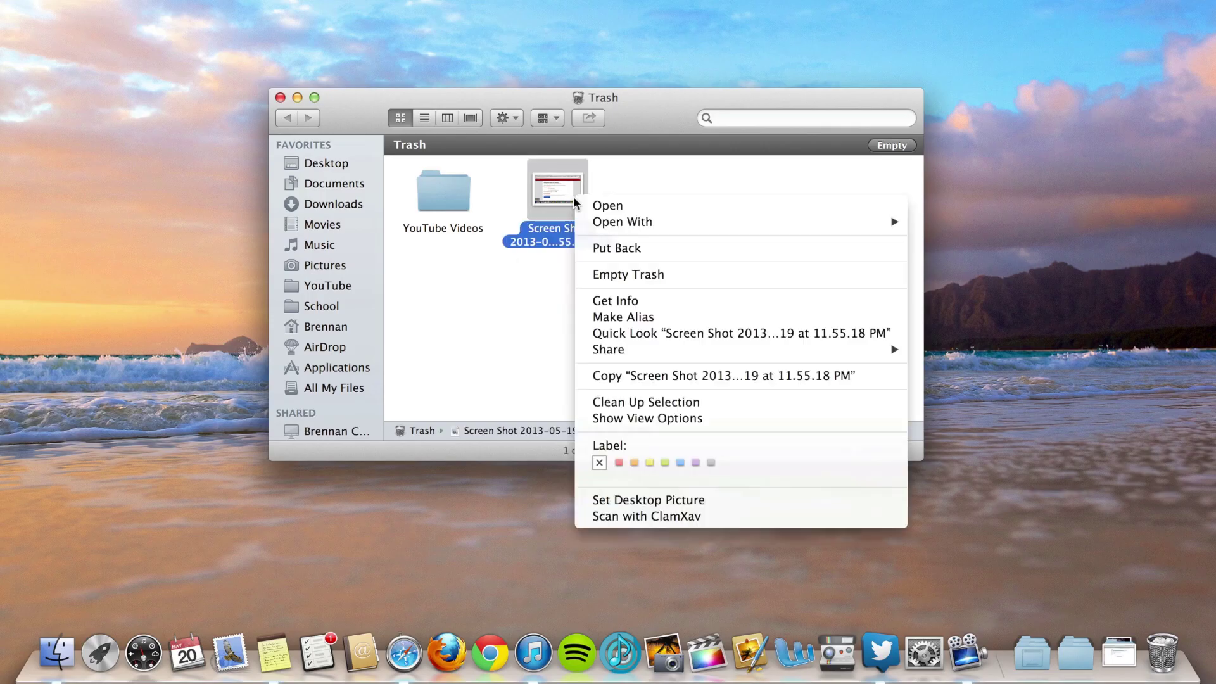
click(610, 249)
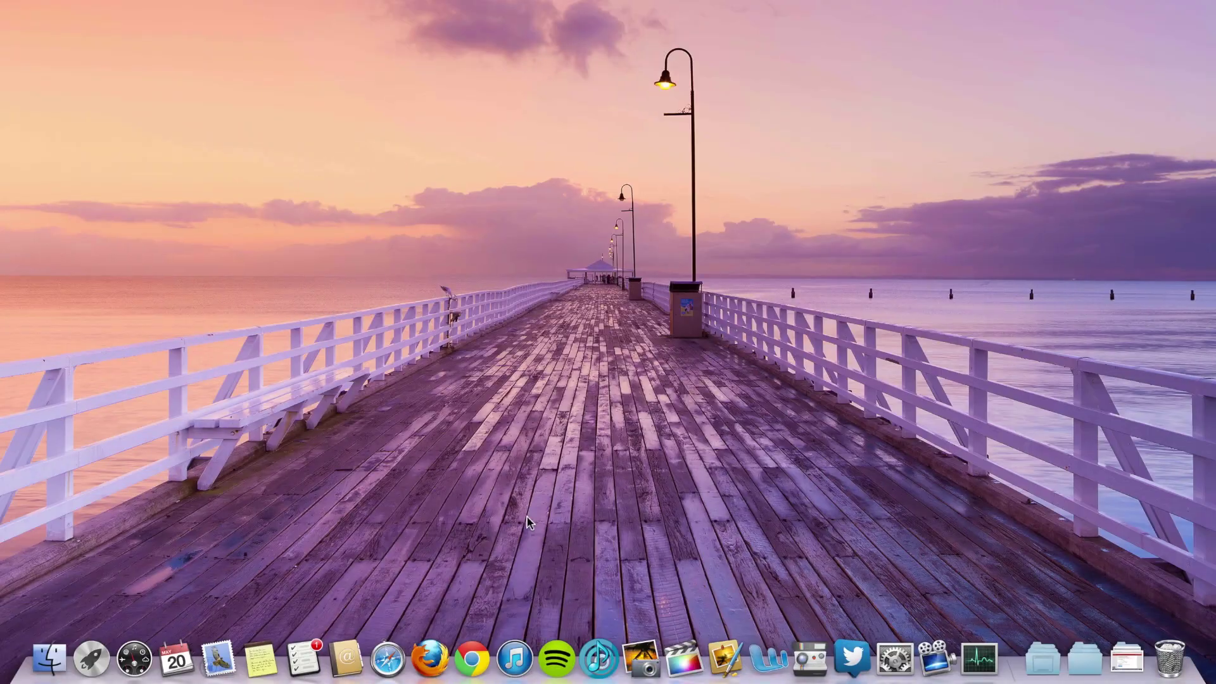
Launch Activity Monitor from Launchpad
click(91, 658)
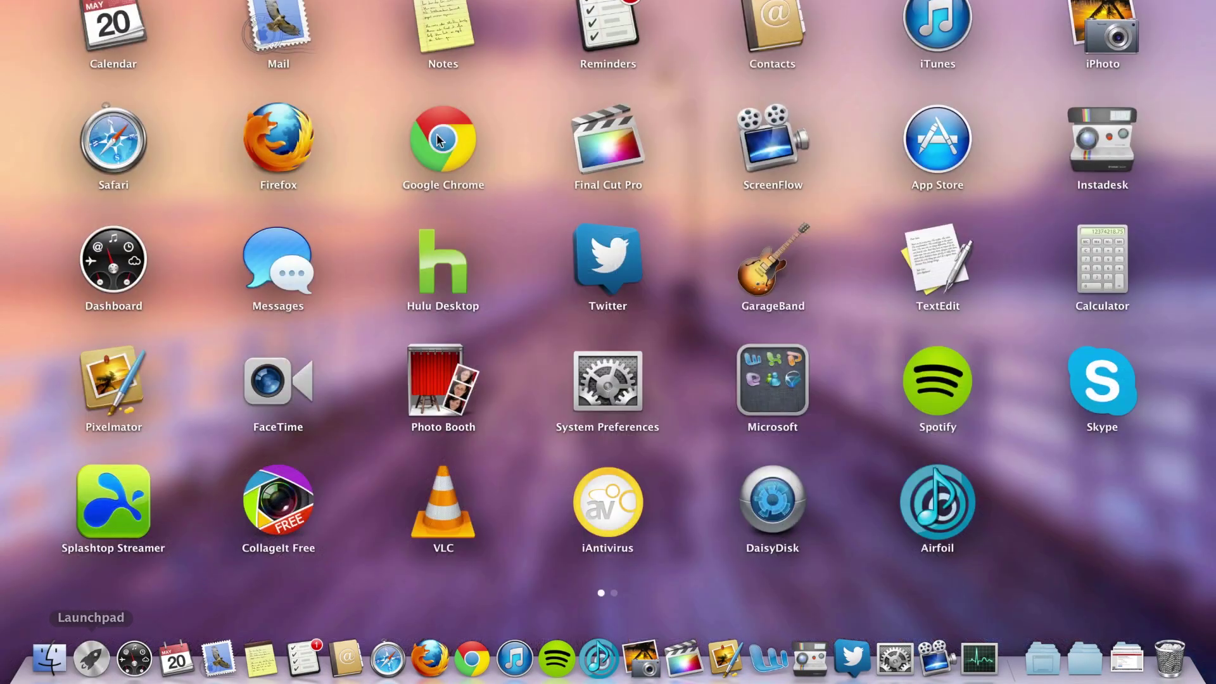
scroll(437, 141, right, 3)
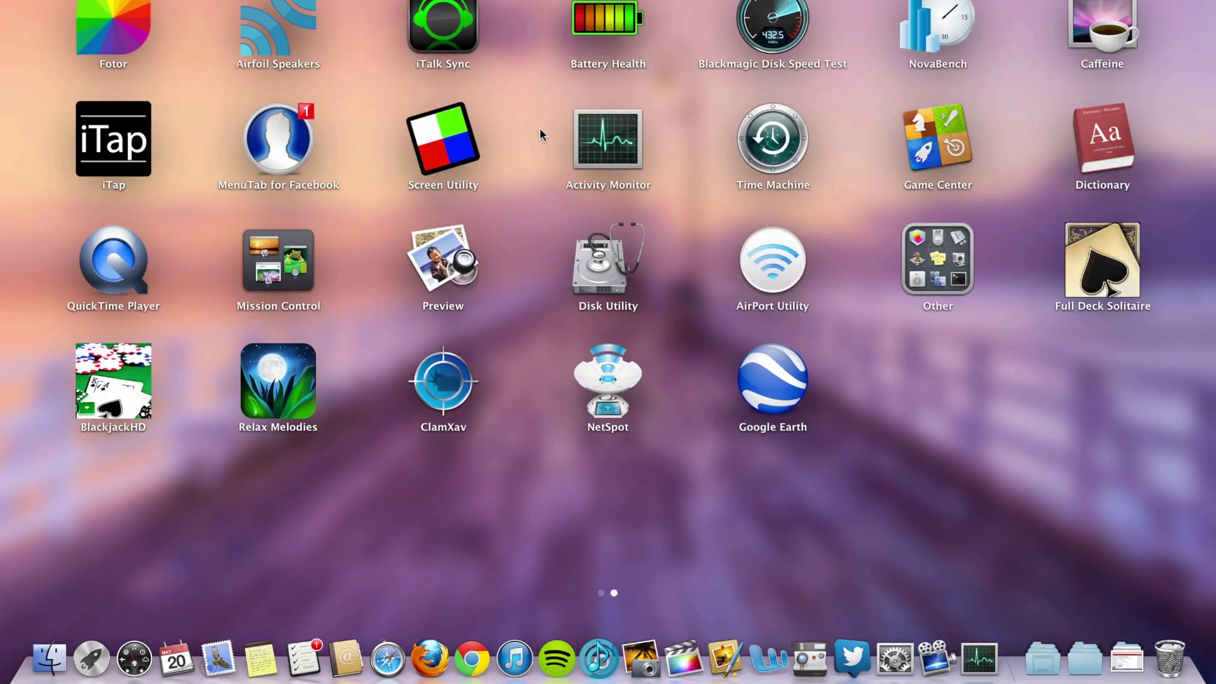
click(596, 139)
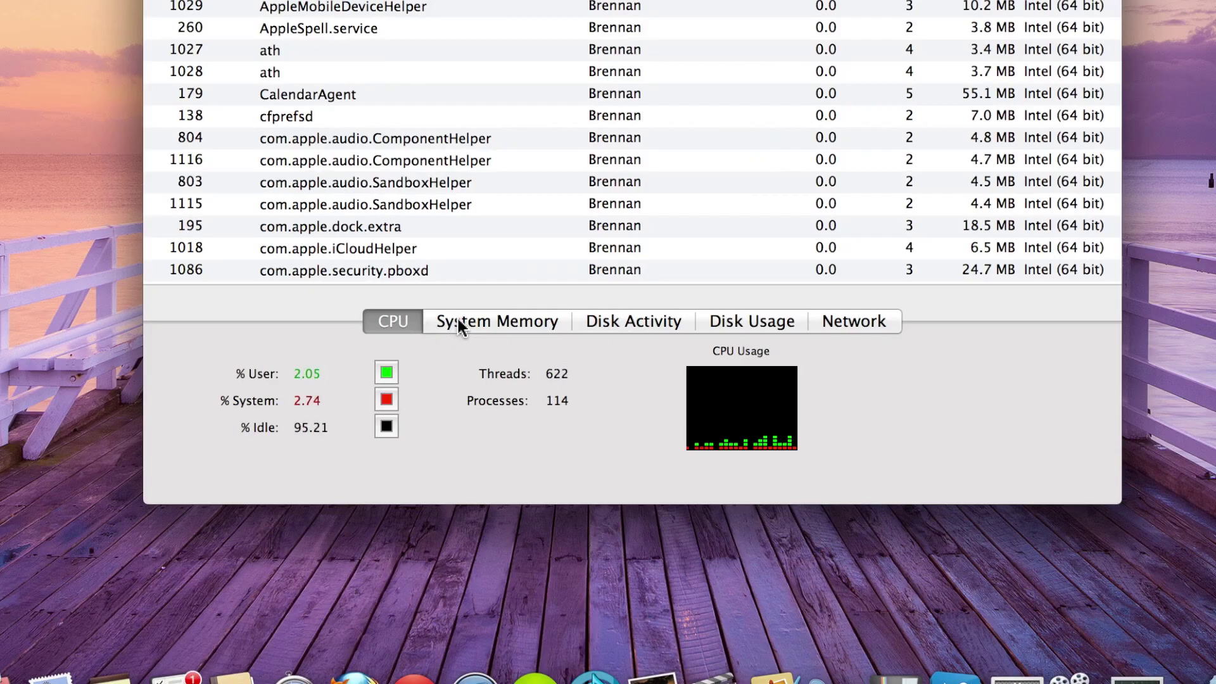
Review the System Memory, Disk Activity, Disk Usage and Network statistics panes
click(513, 393)
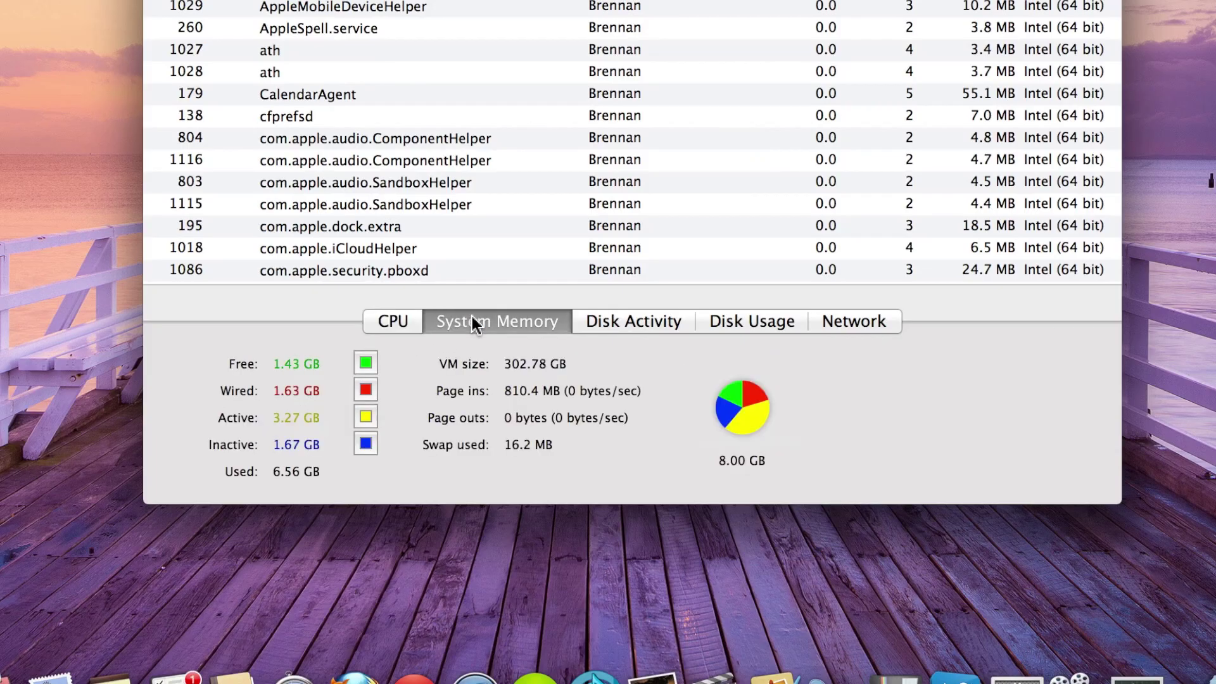
click(625, 324)
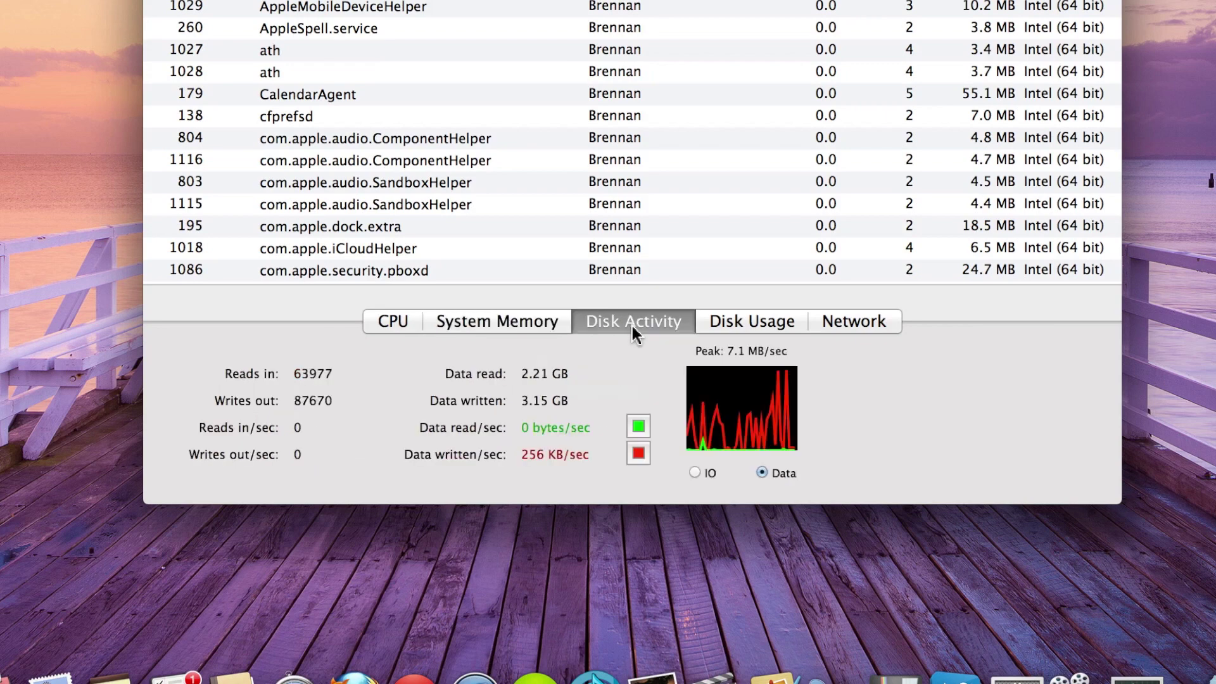
click(747, 322)
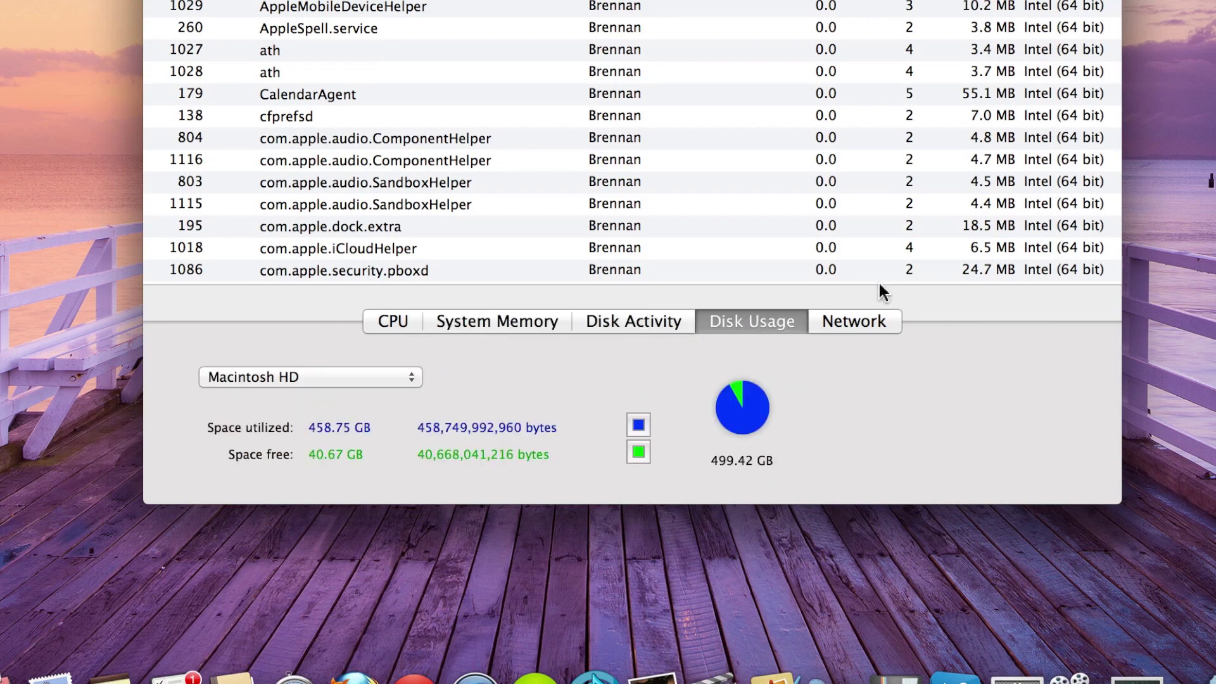
click(871, 320)
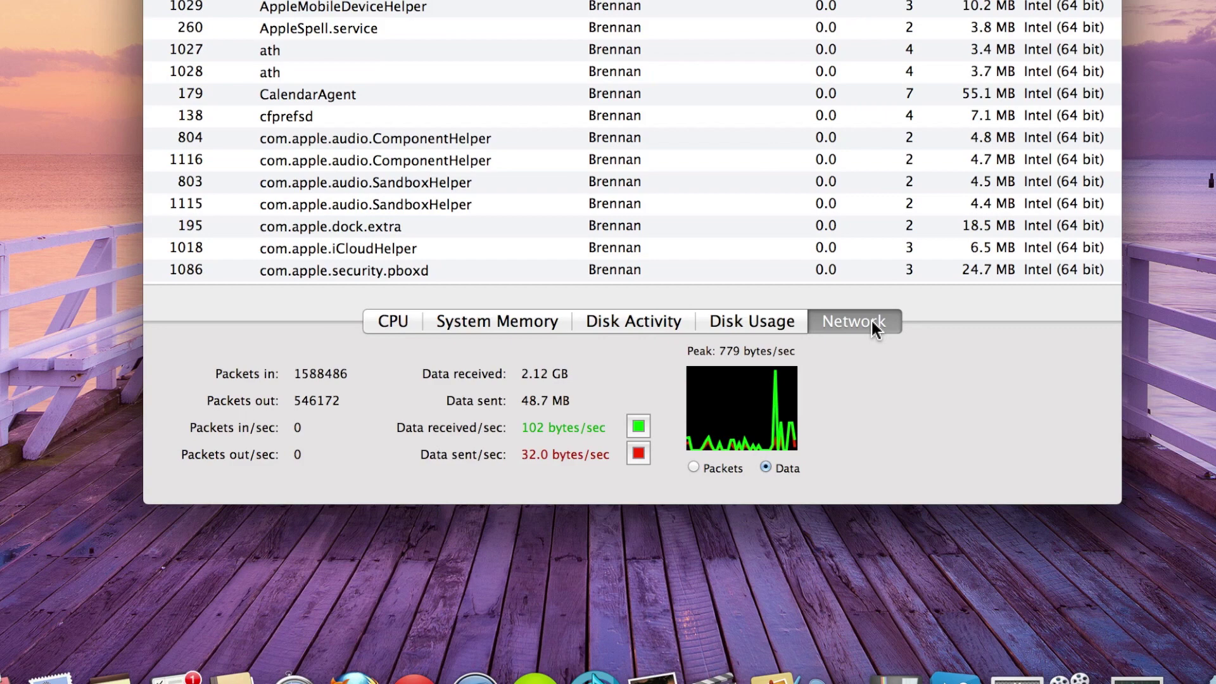
scroll(594, 293, down, 10)
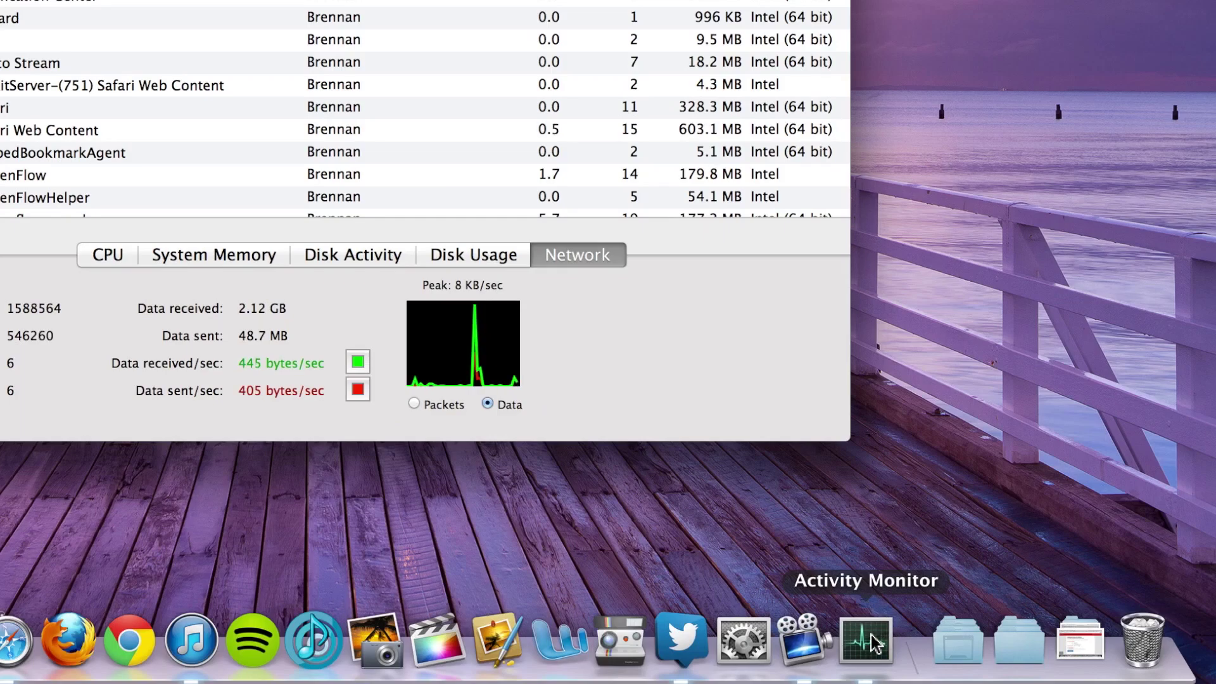
Set Activity Monitor's dock icon to show memory usage and add a horizontal floating CPU window
right_click(871, 644)
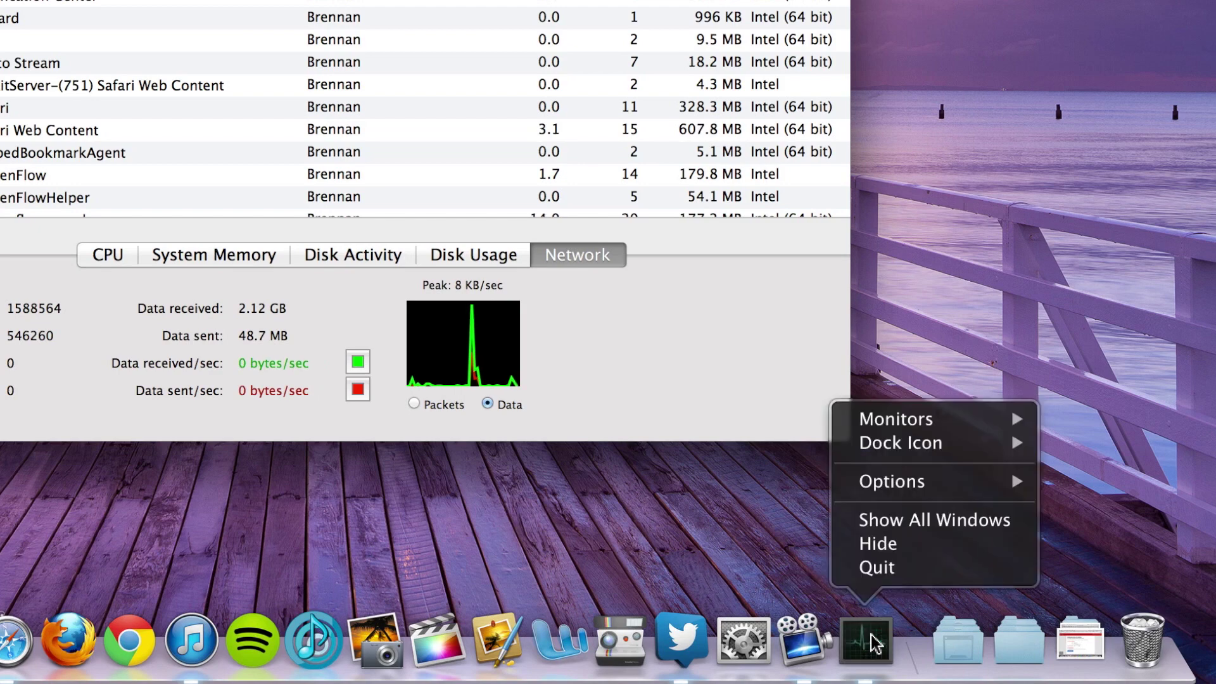
mouse_move(900, 442)
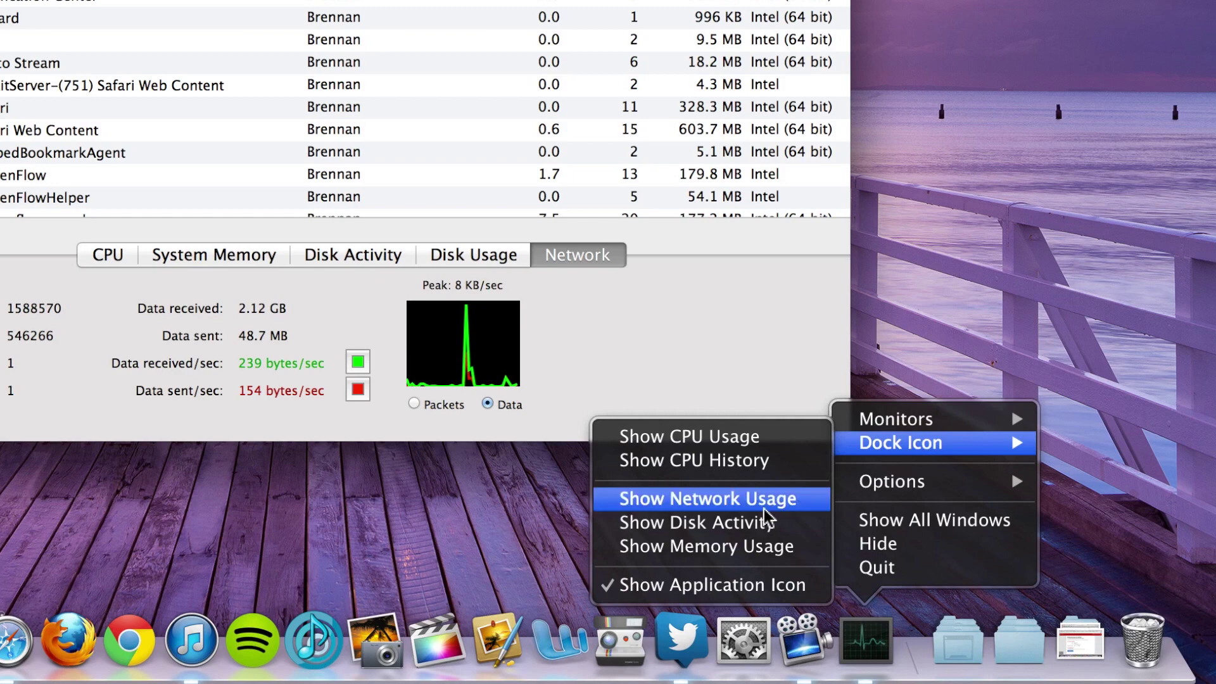
click(751, 556)
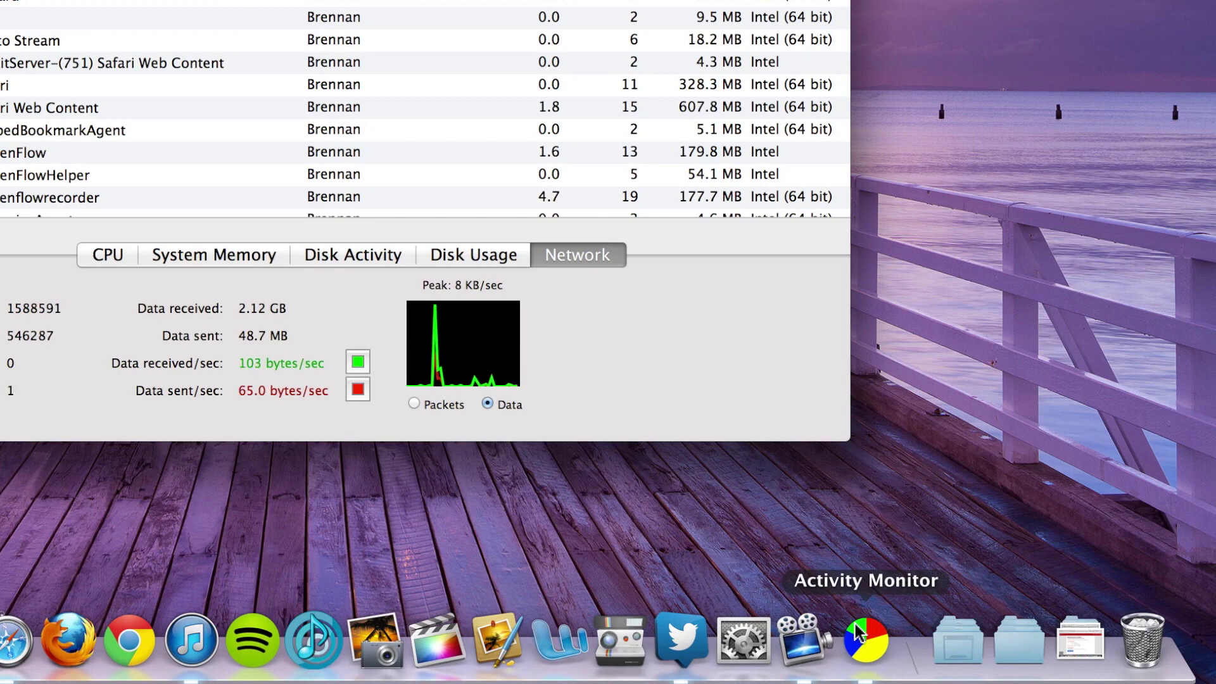
right_click(858, 629)
mouse_move(1001, 505)
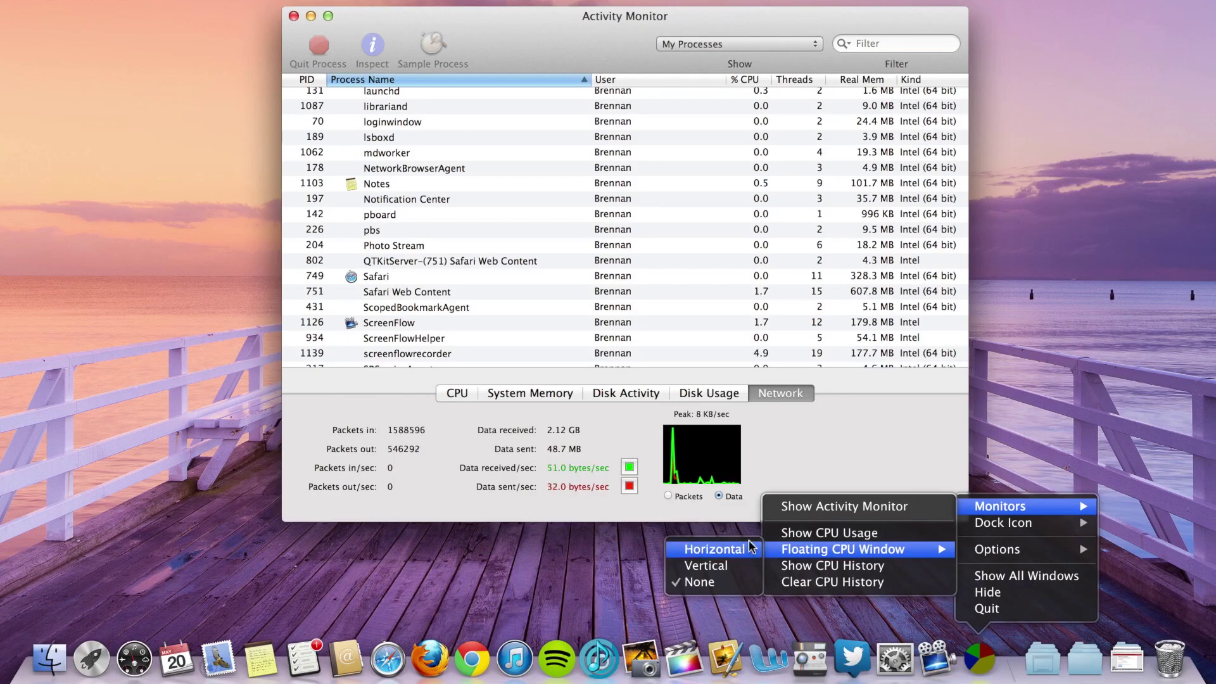
click(720, 549)
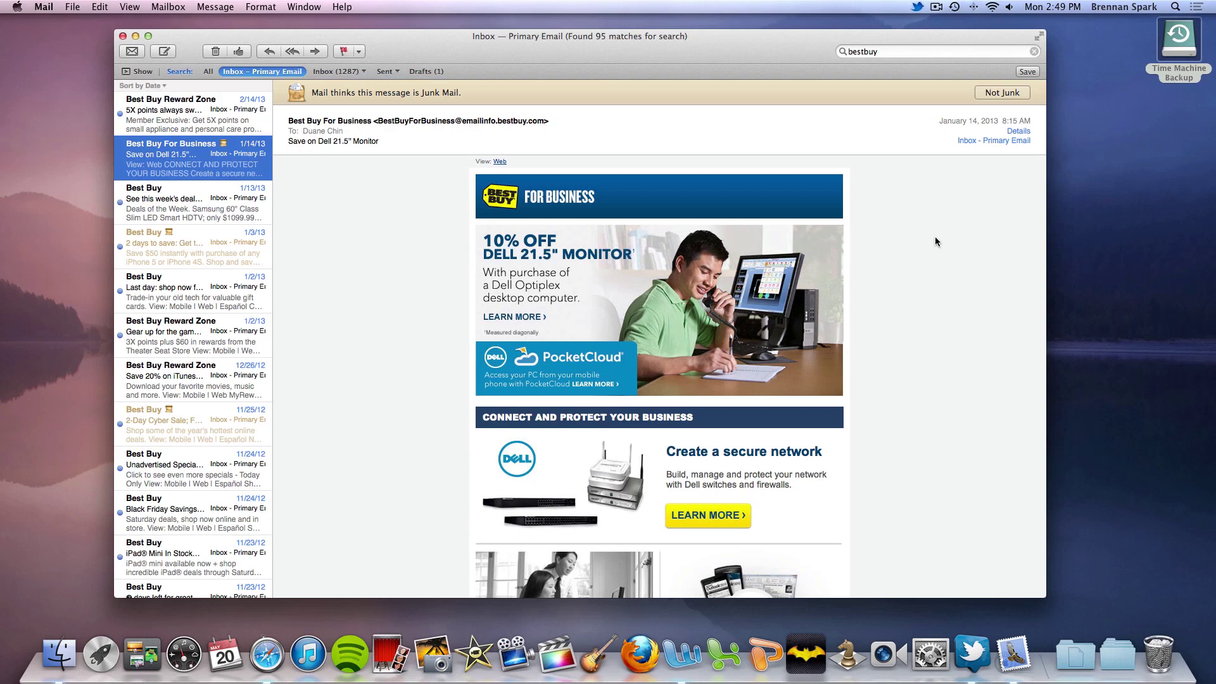
scroll(934, 237, down, 1)
scroll(936, 236, down, 5)
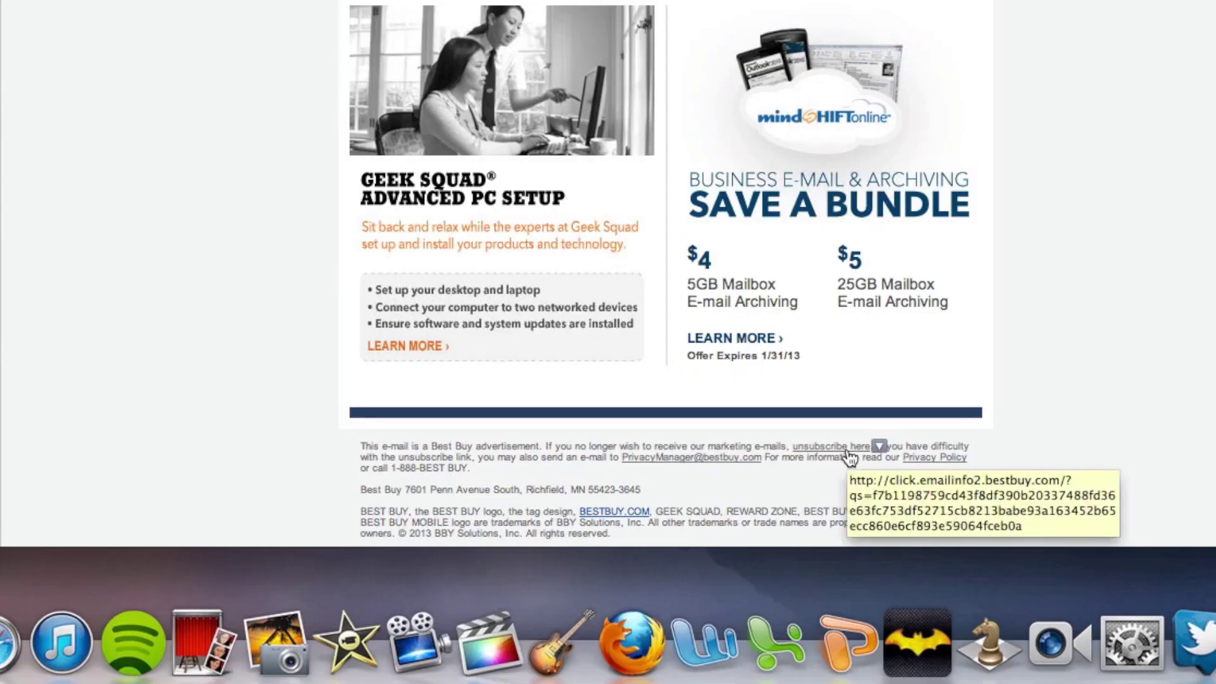
Follow the Best Buy unsubscribe link, choose 'I no longer want to receive marketing e-mails' and submit
click(848, 459)
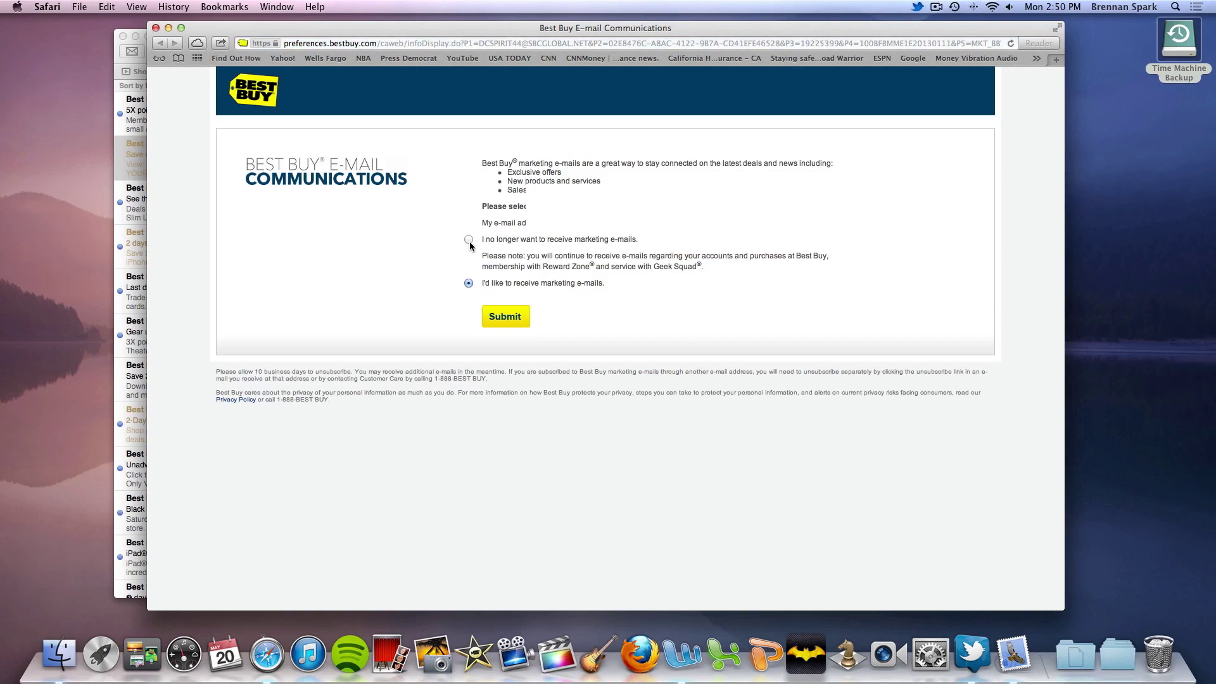
click(469, 240)
click(500, 319)
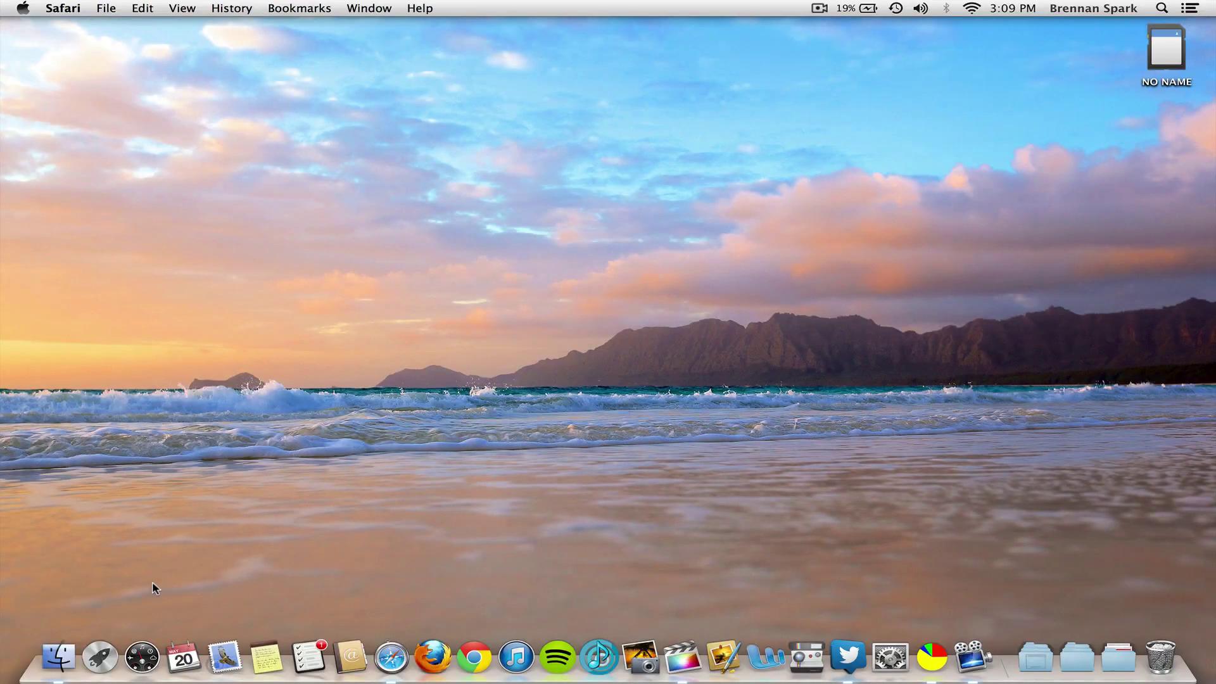
Check the GOOG and NASDAQ charts in the Dashboard Stocks widget, then leave Dashboard
click(143, 656)
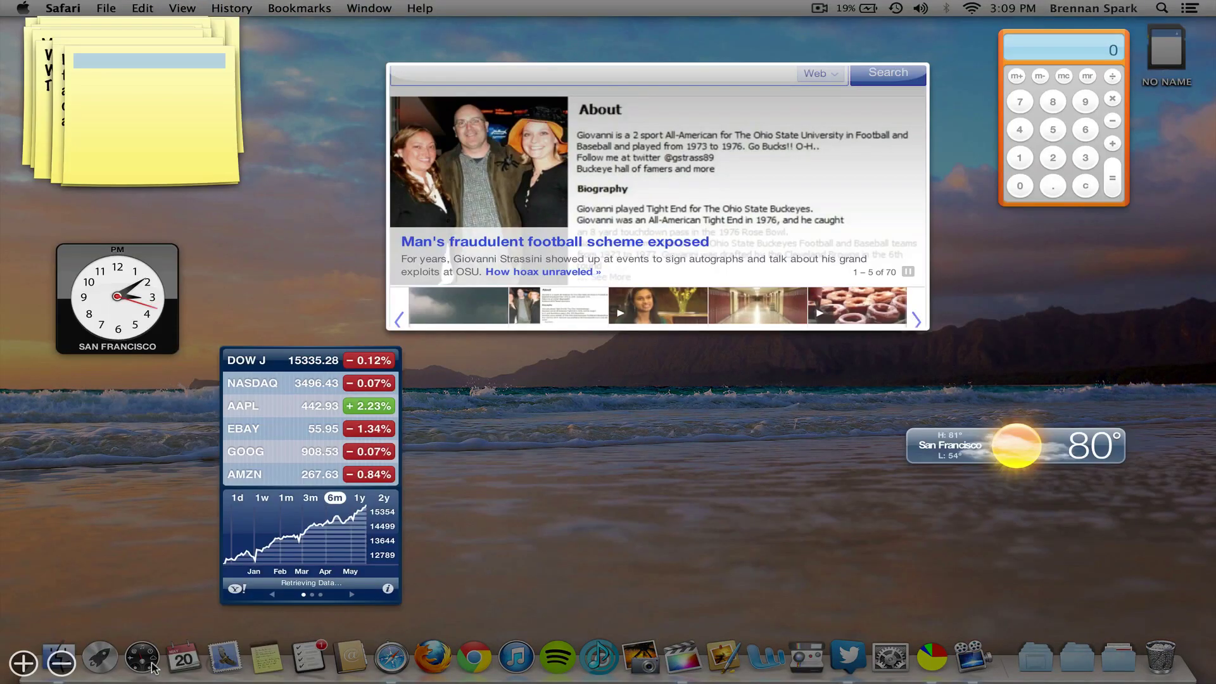
click(260, 454)
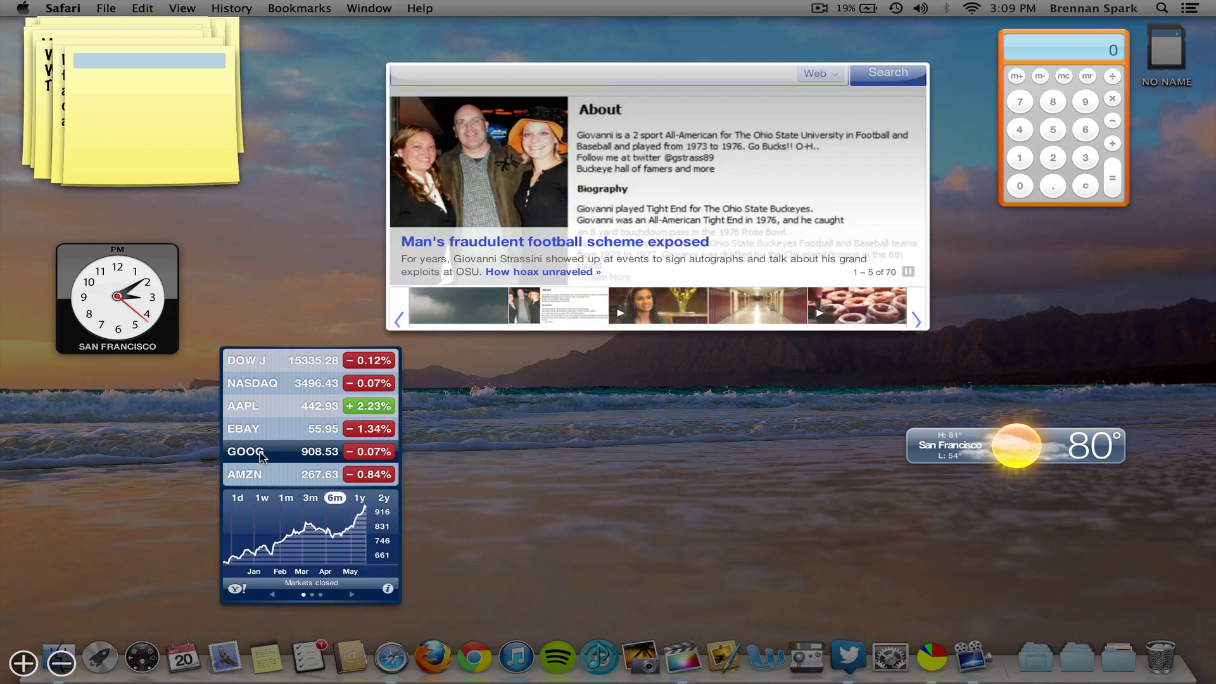
click(283, 384)
click(1011, 402)
Clip the ESPN Debate: Round 3 story into Dashboard via Open in Dashboard and position the widget
click(392, 656)
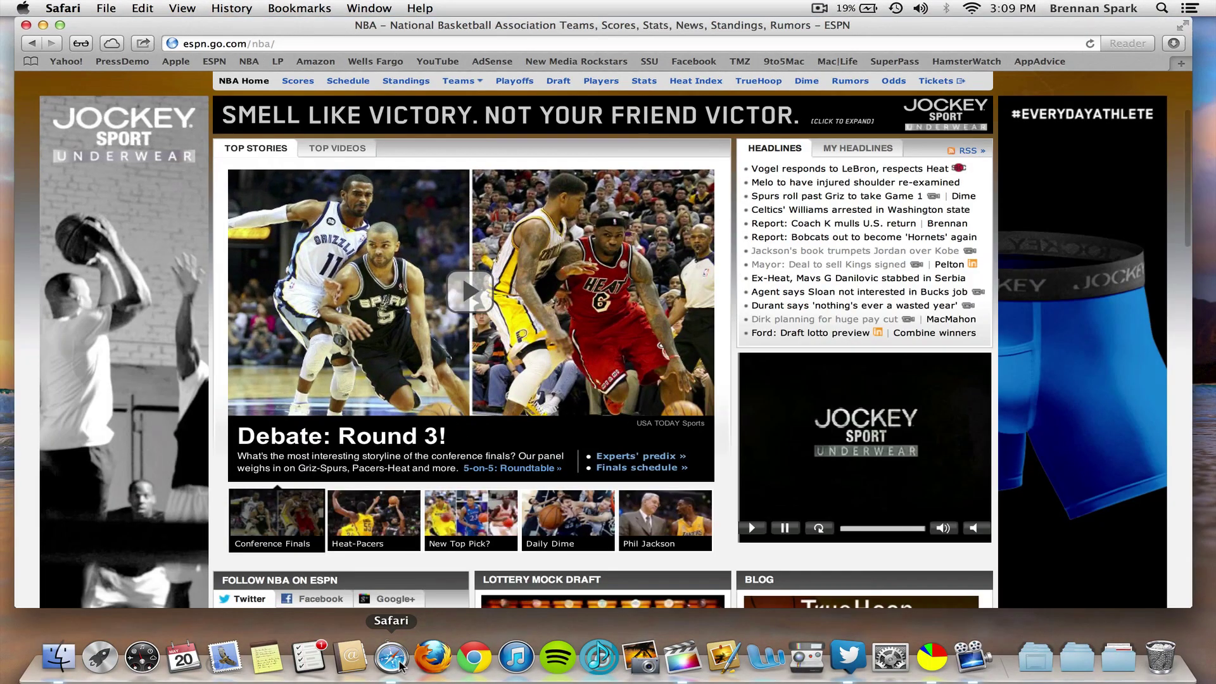
click(105, 8)
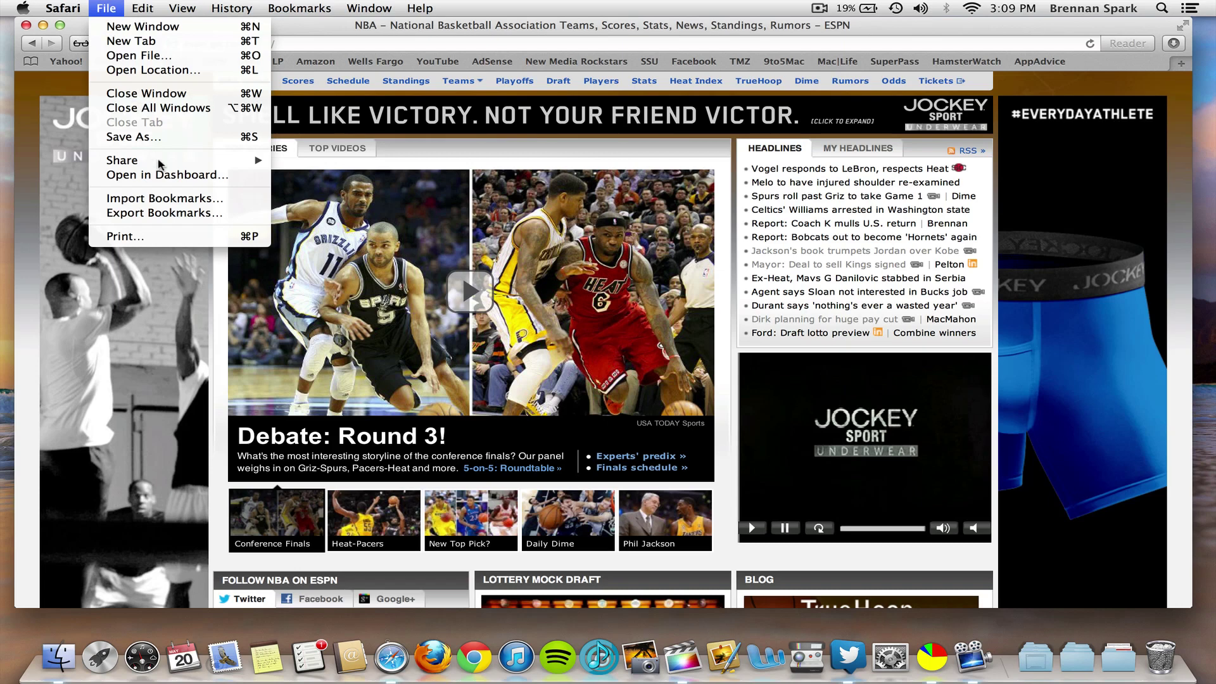
click(166, 176)
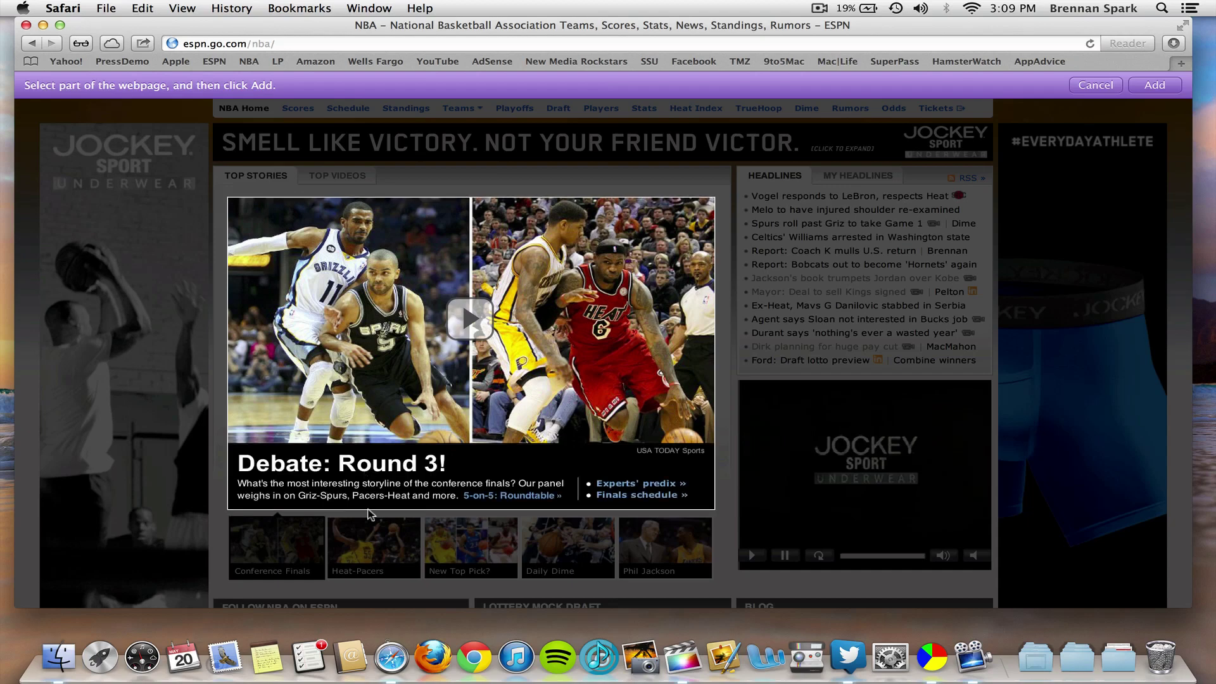
click(369, 515)
click(1153, 88)
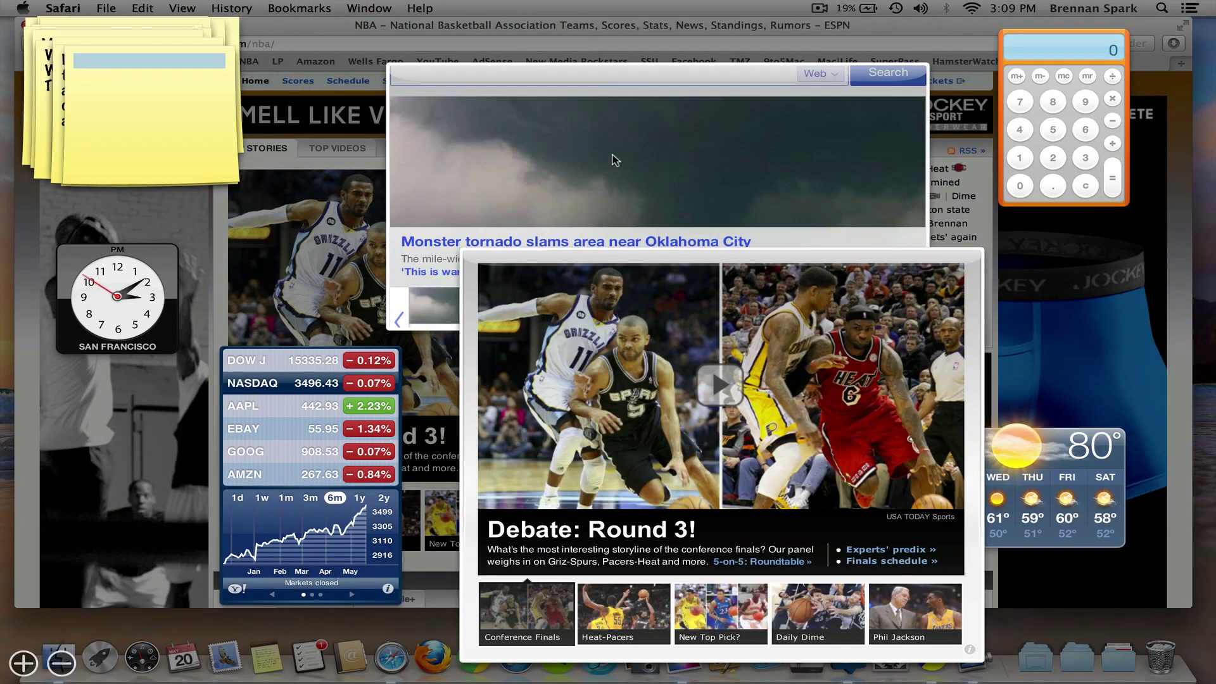
drag(661, 139, 561, 80)
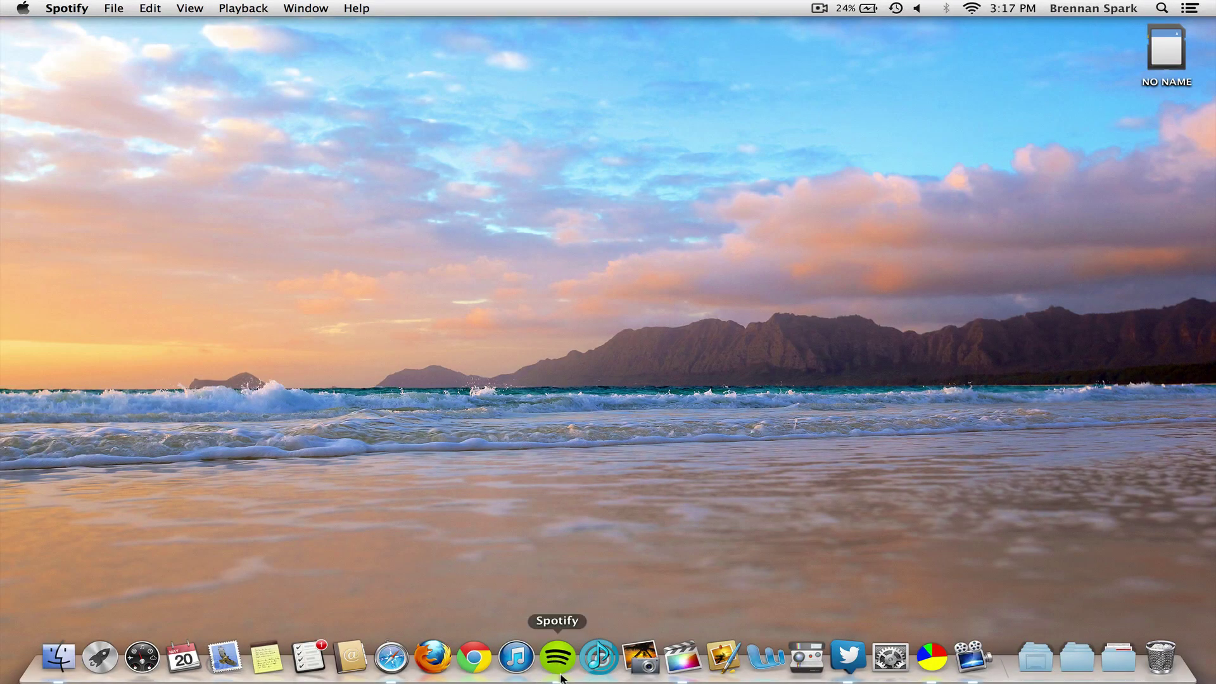
In Spotify's Top Lists, skip near the end of the current track and start playing Thrift Shop
click(560, 676)
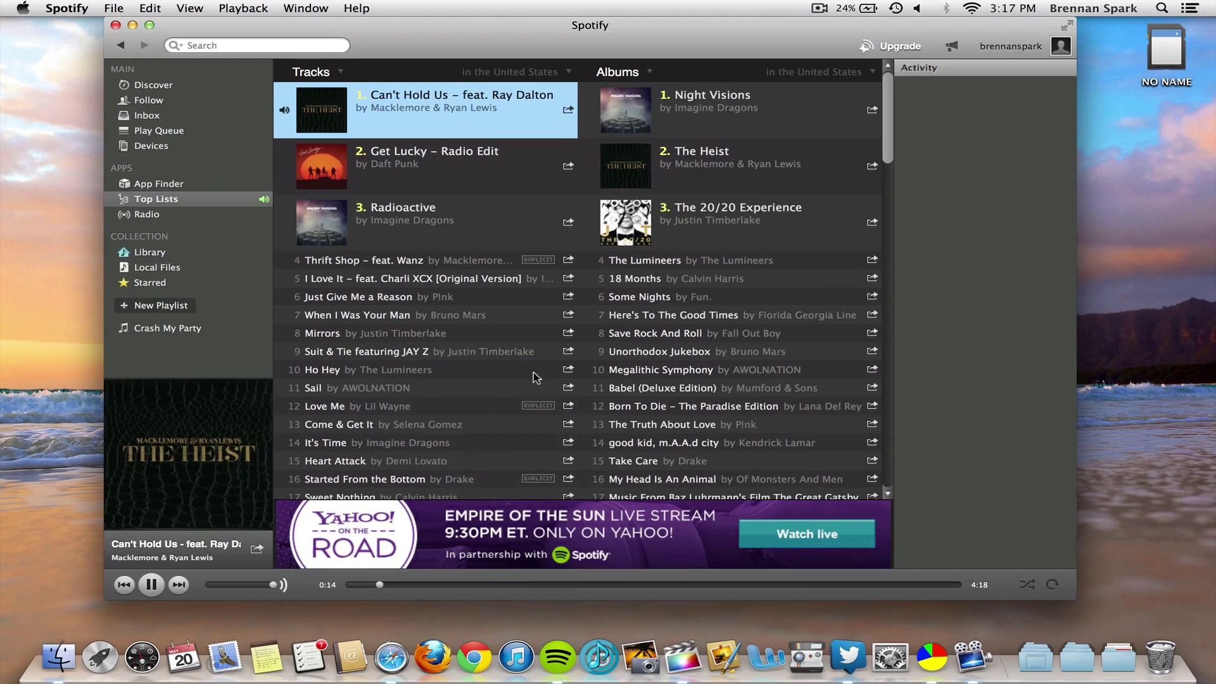
click(902, 584)
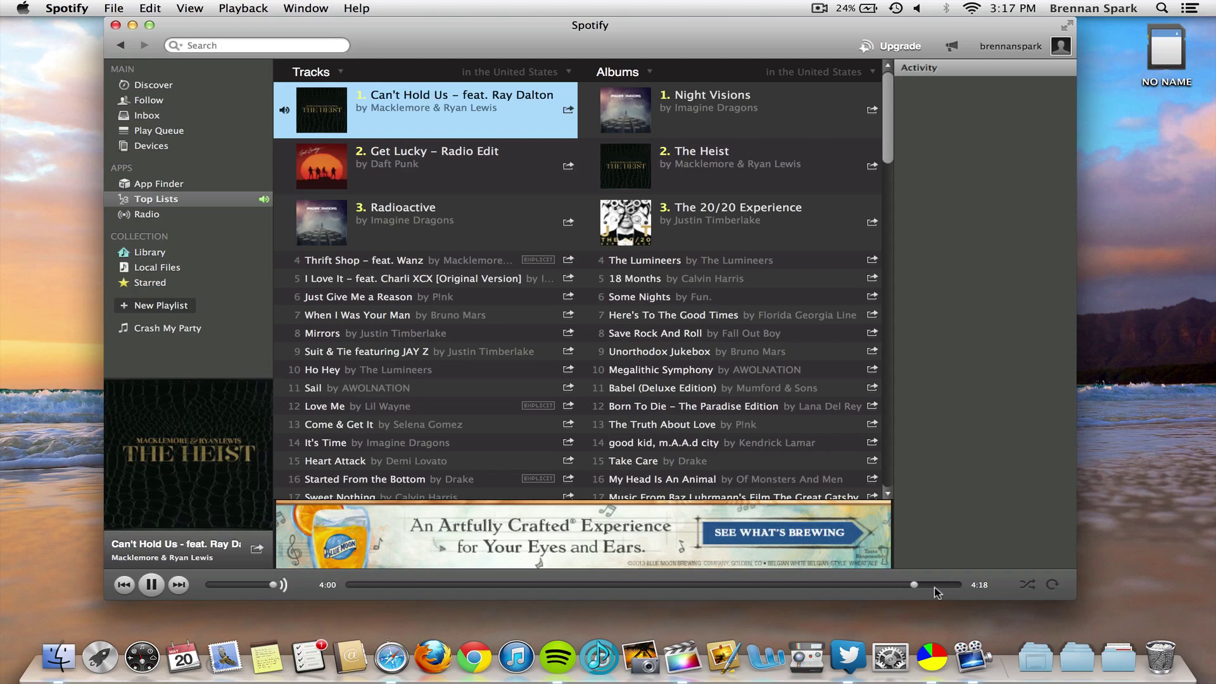
double_click(390, 261)
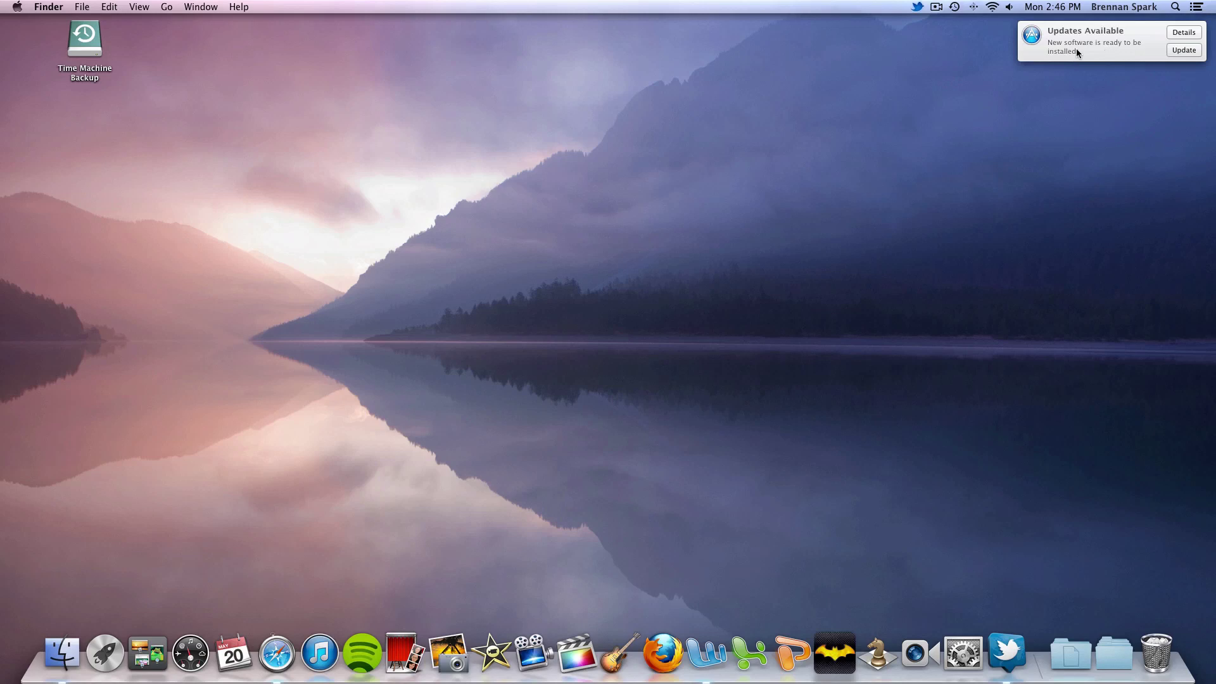
Swipe away the Updates Available notice and switch Show Alerts and Banners off until tomorrow
drag(1039, 47, 1143, 46)
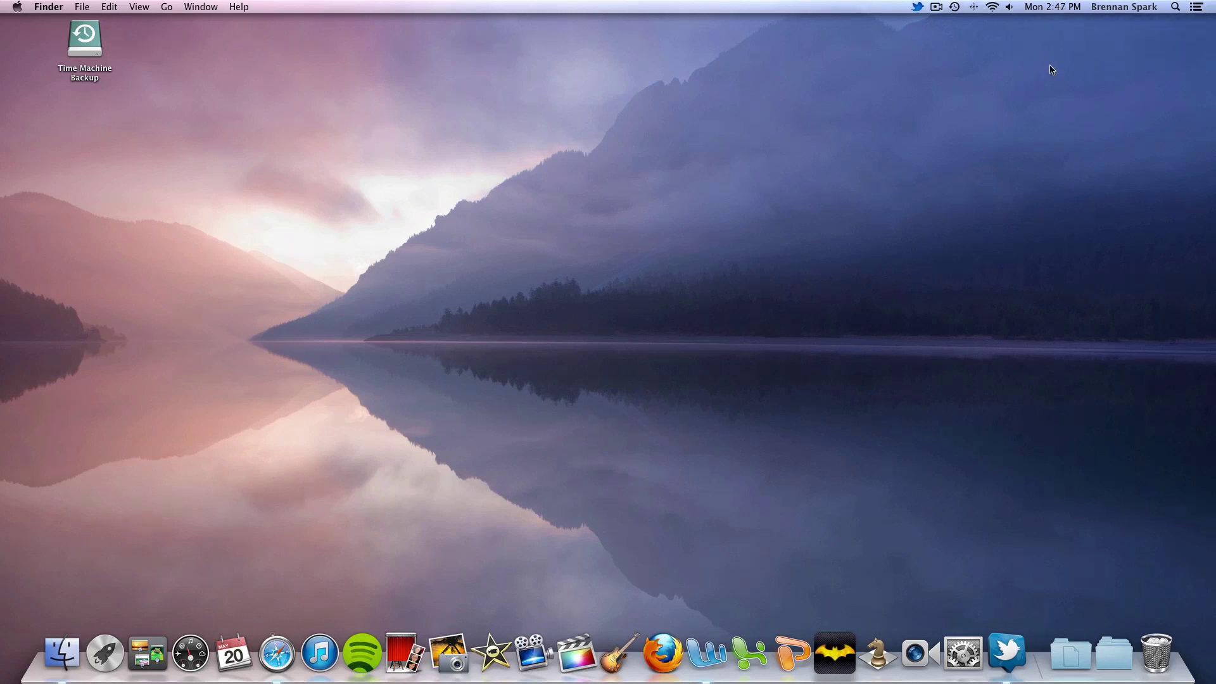
click(1196, 7)
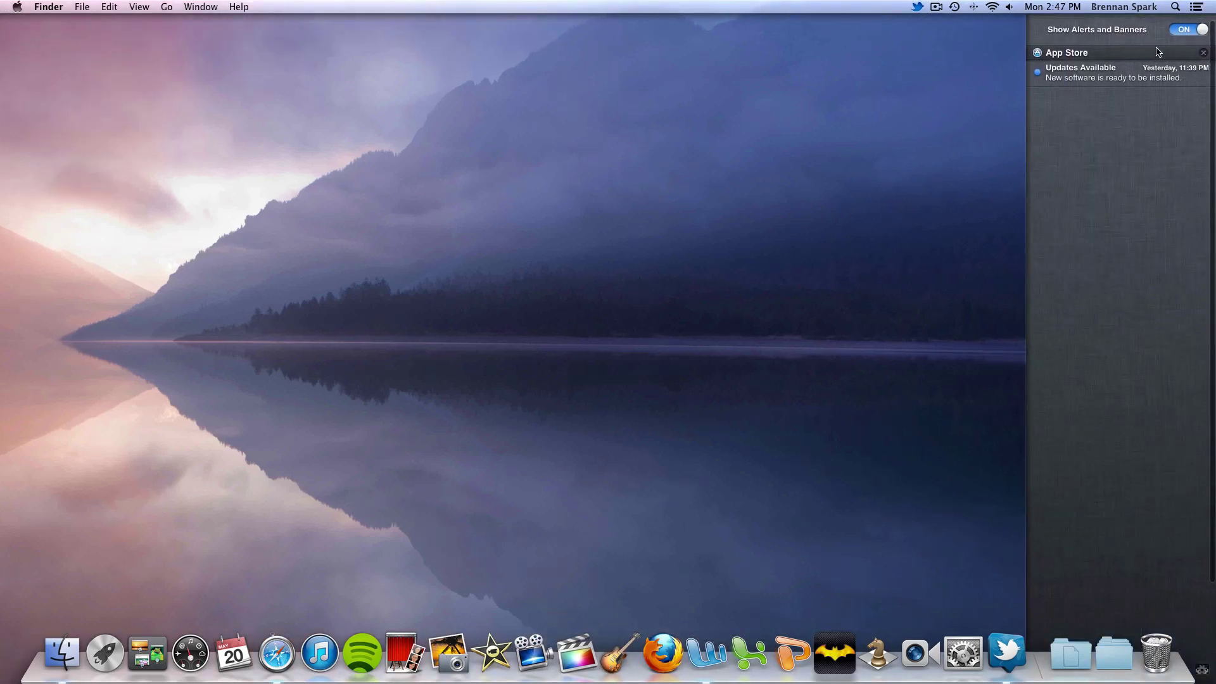
click(1191, 32)
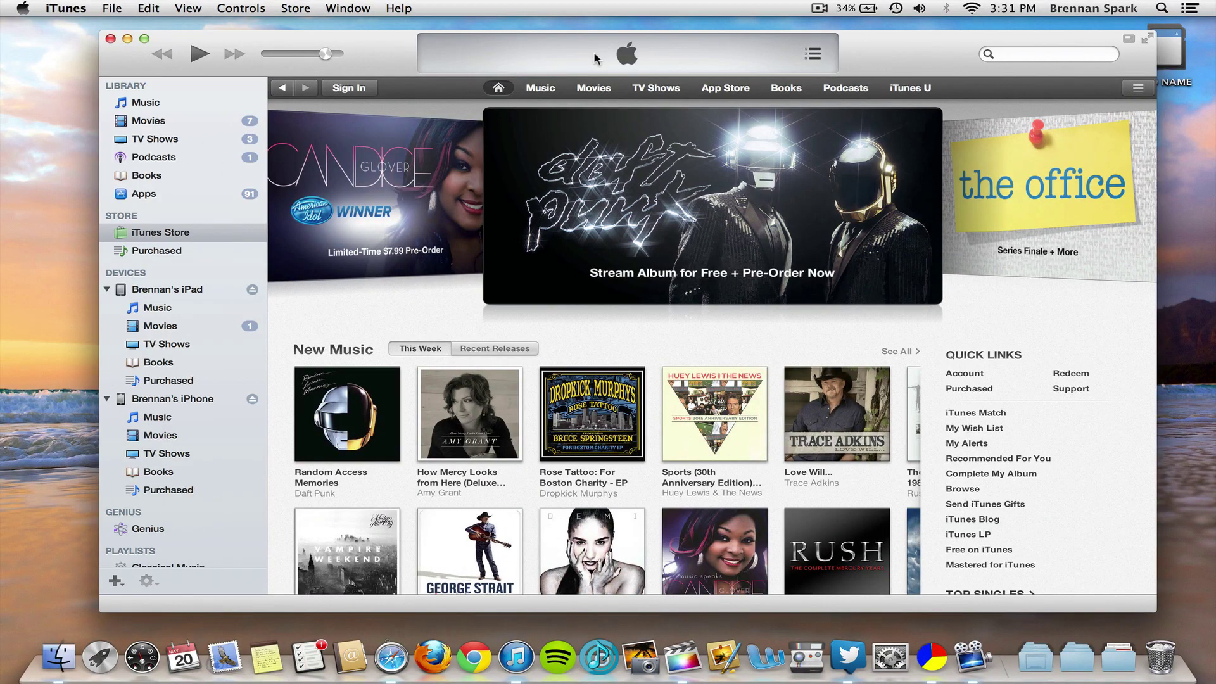
Browse Movies > Theatrical Trailers to Disney's Planes and view options for the Take Flight trailer
click(593, 87)
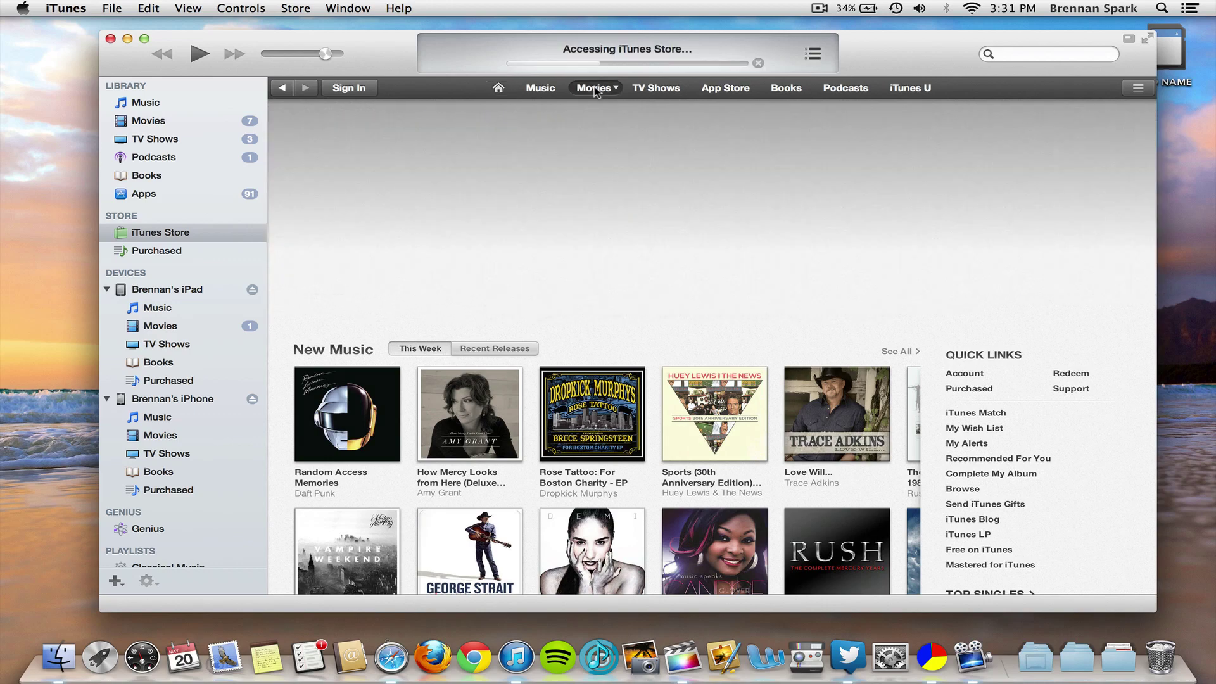
click(1014, 534)
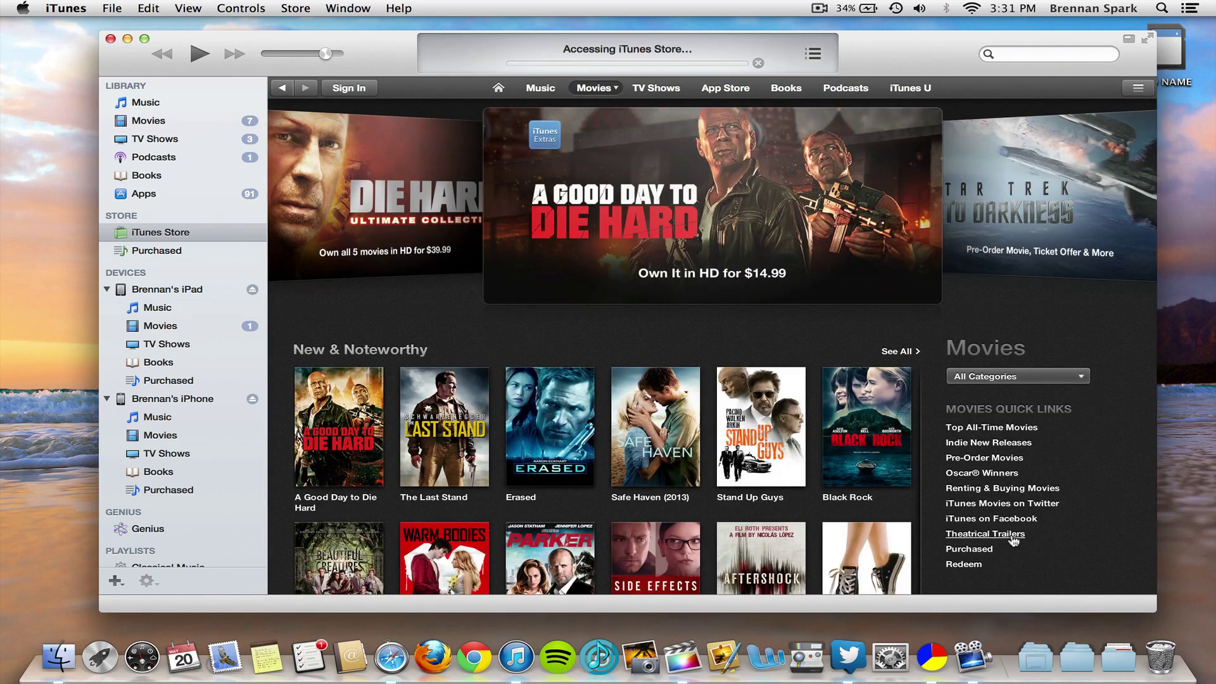
click(943, 458)
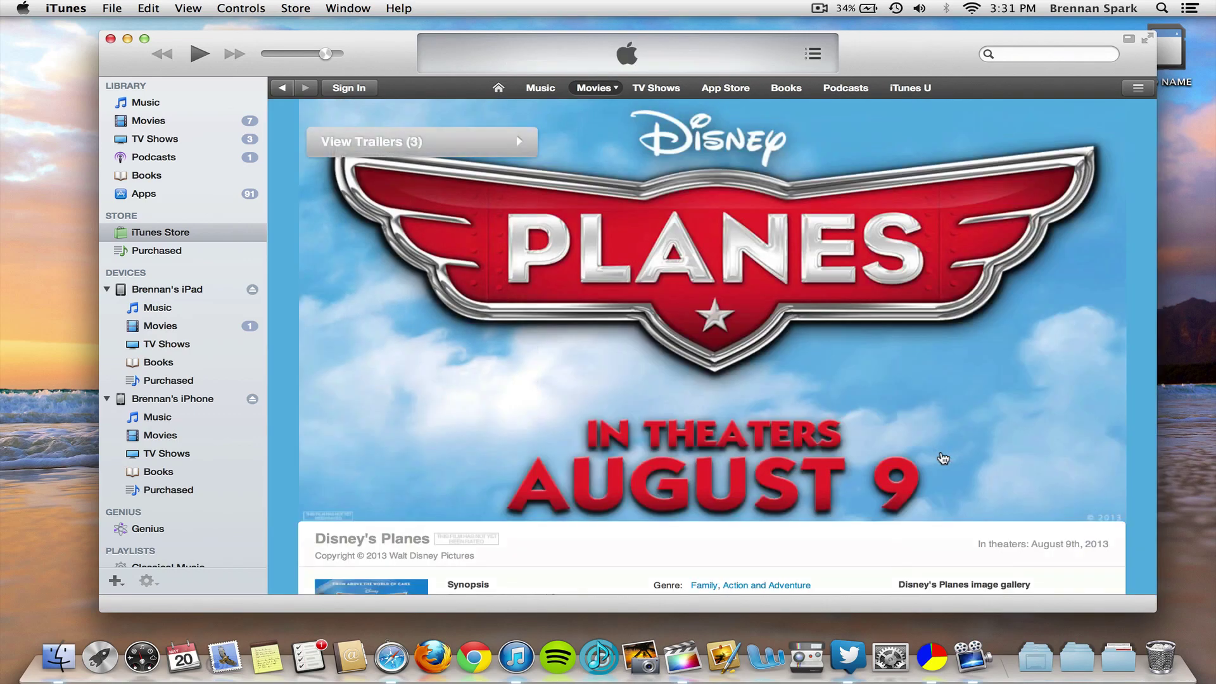
click(520, 142)
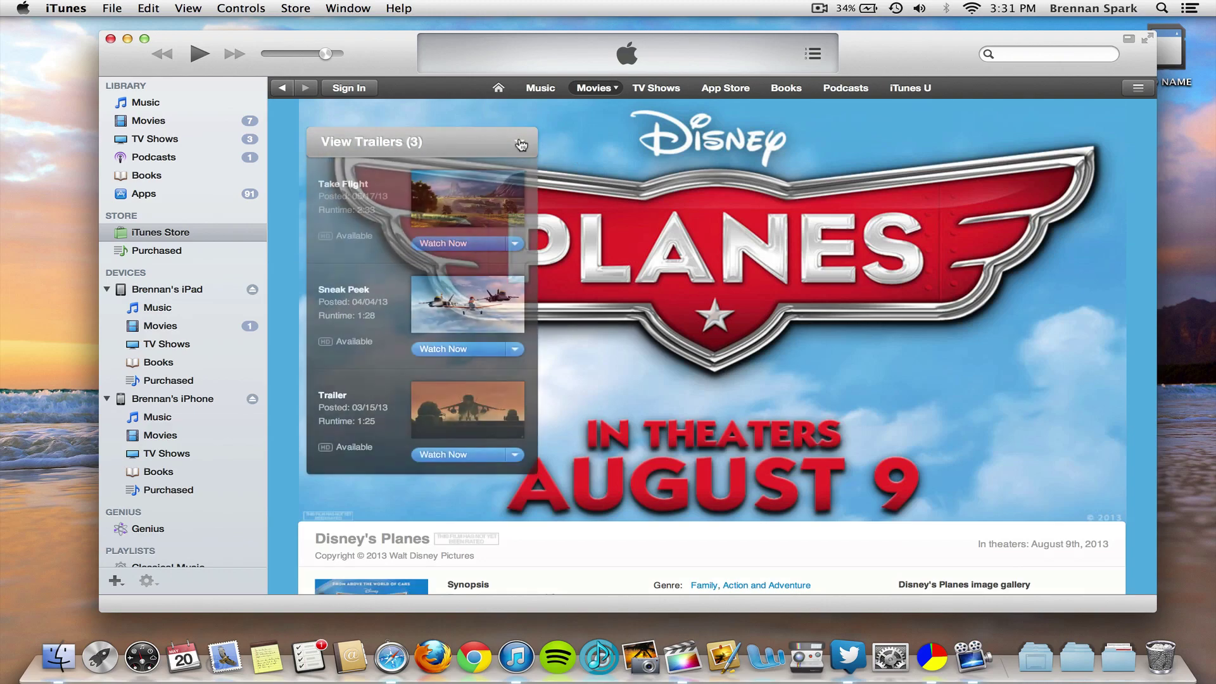
click(516, 245)
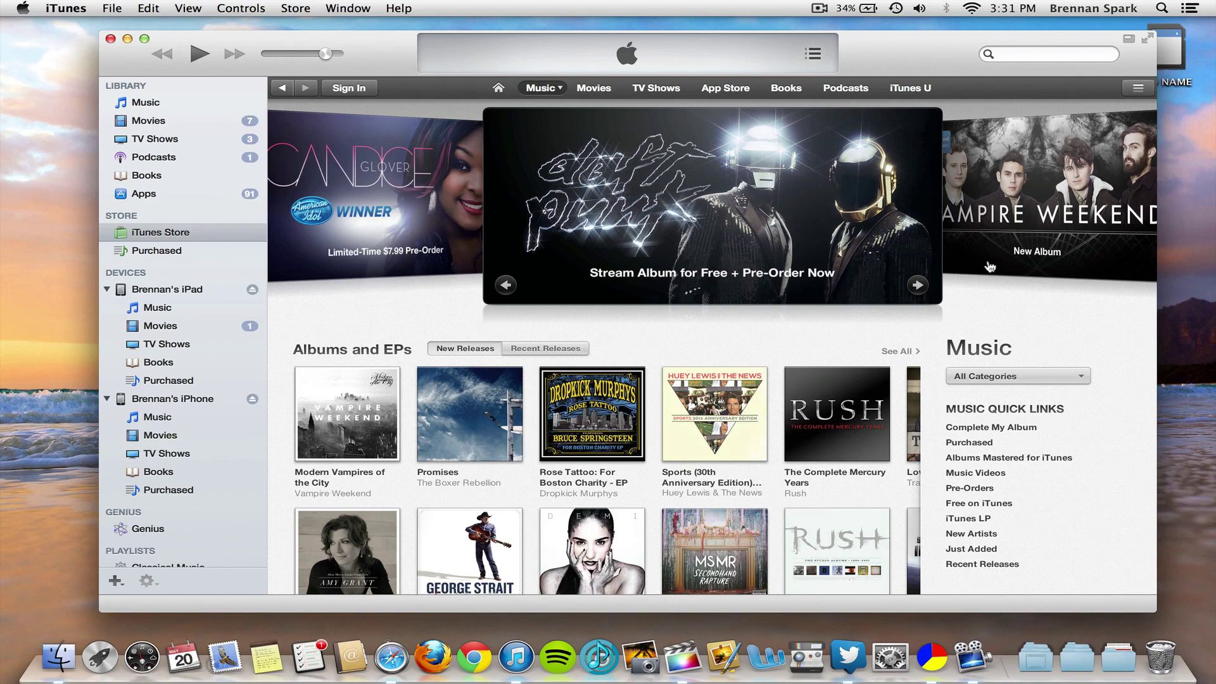
scroll(988, 267, down, 4)
Go to the Top Songs chart and view purchase options for the top song
click(987, 266)
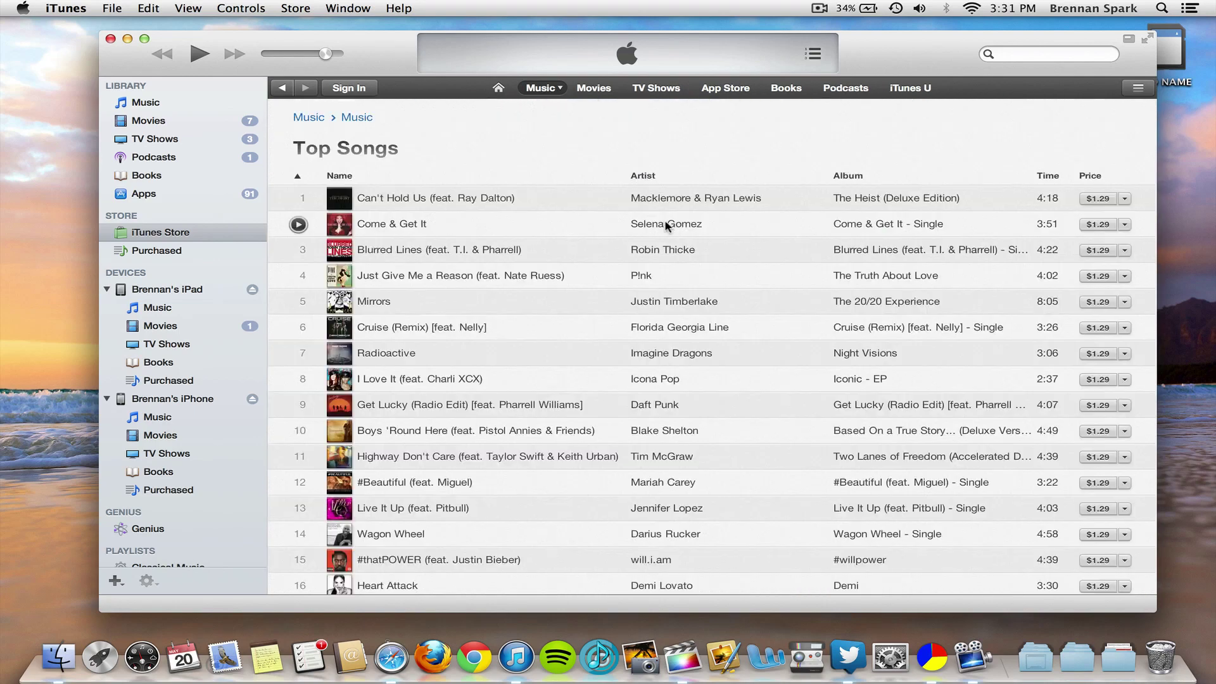
click(1124, 198)
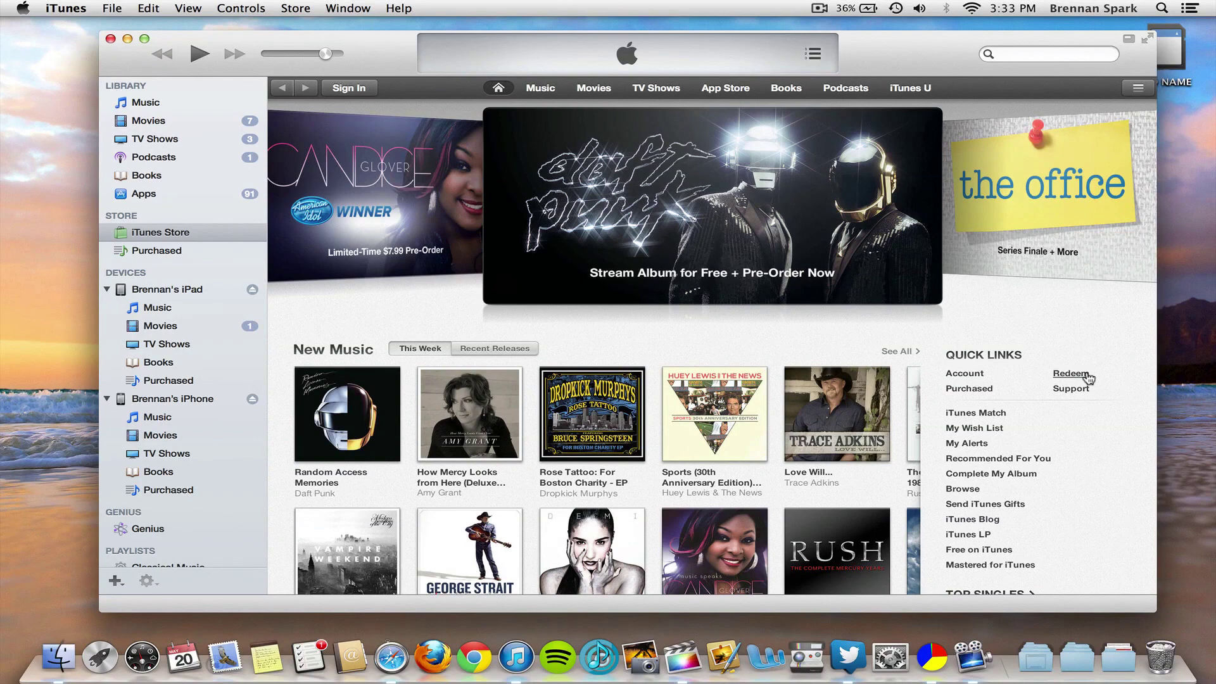
Open the Store's Redeem Code page from Quick Links and choose Use Camera to scan a gift card
click(1081, 373)
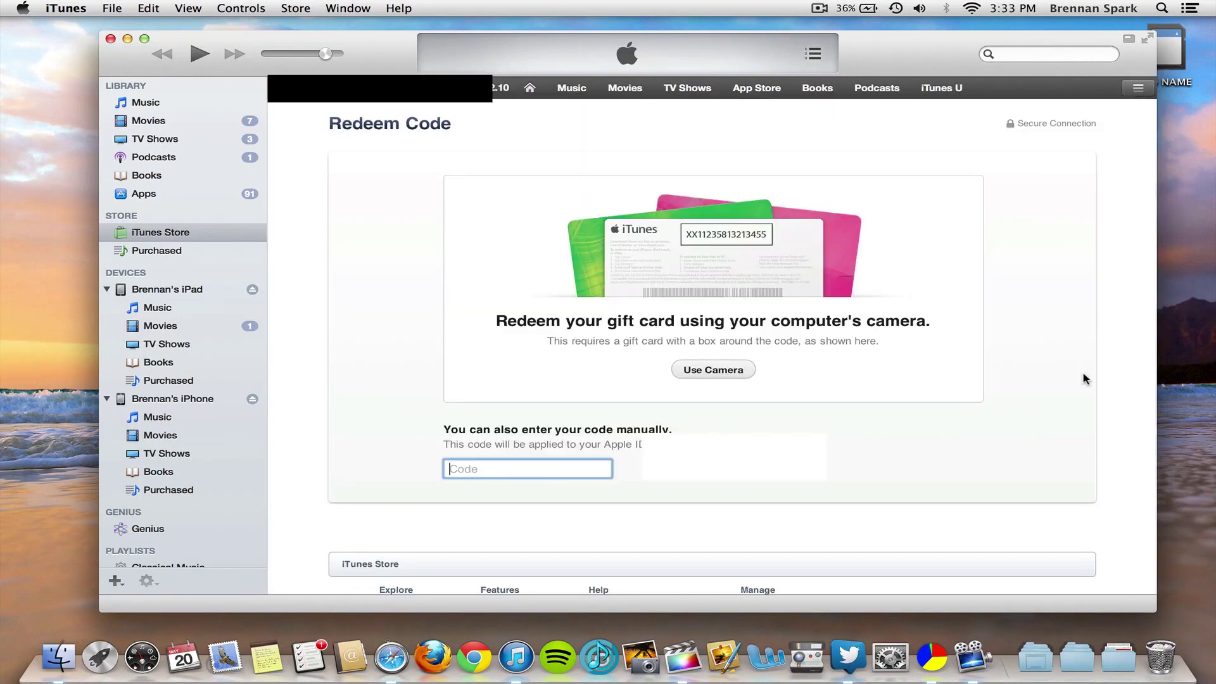
click(740, 371)
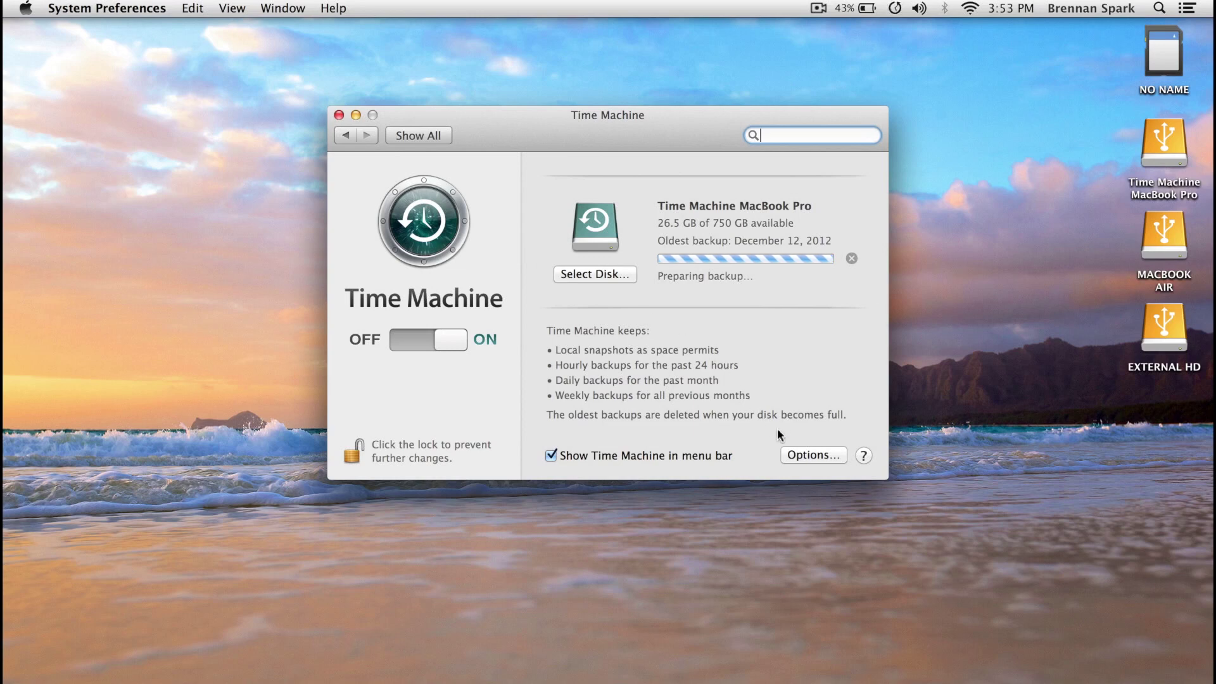
Remove EXTERNAL HD and MACBOOK AIR from Time Machine's exclusion list, raising the estimate to 1.24 TB
click(801, 456)
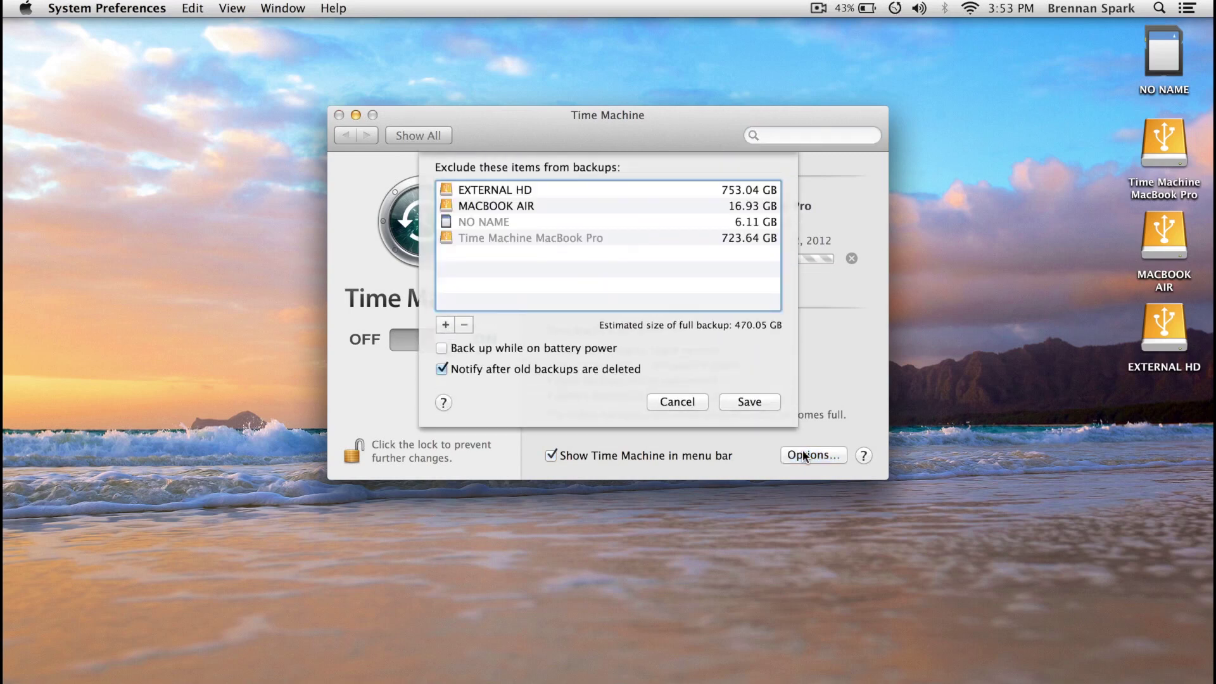
click(524, 197)
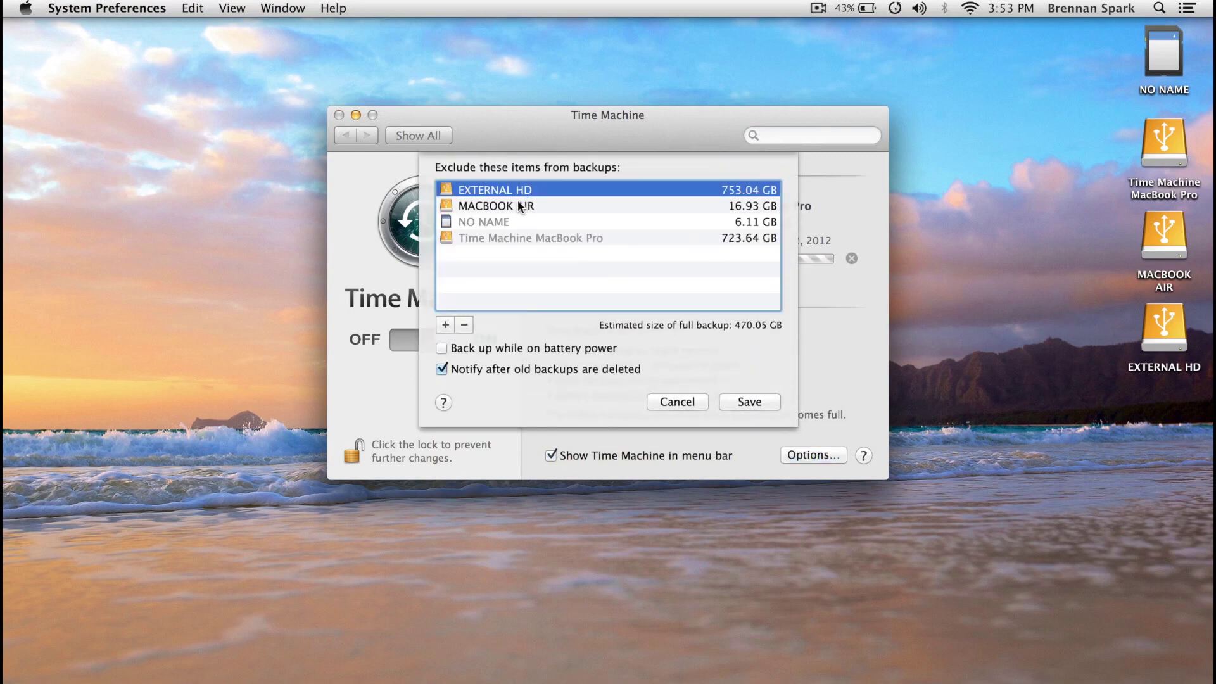
shift+click(515, 206)
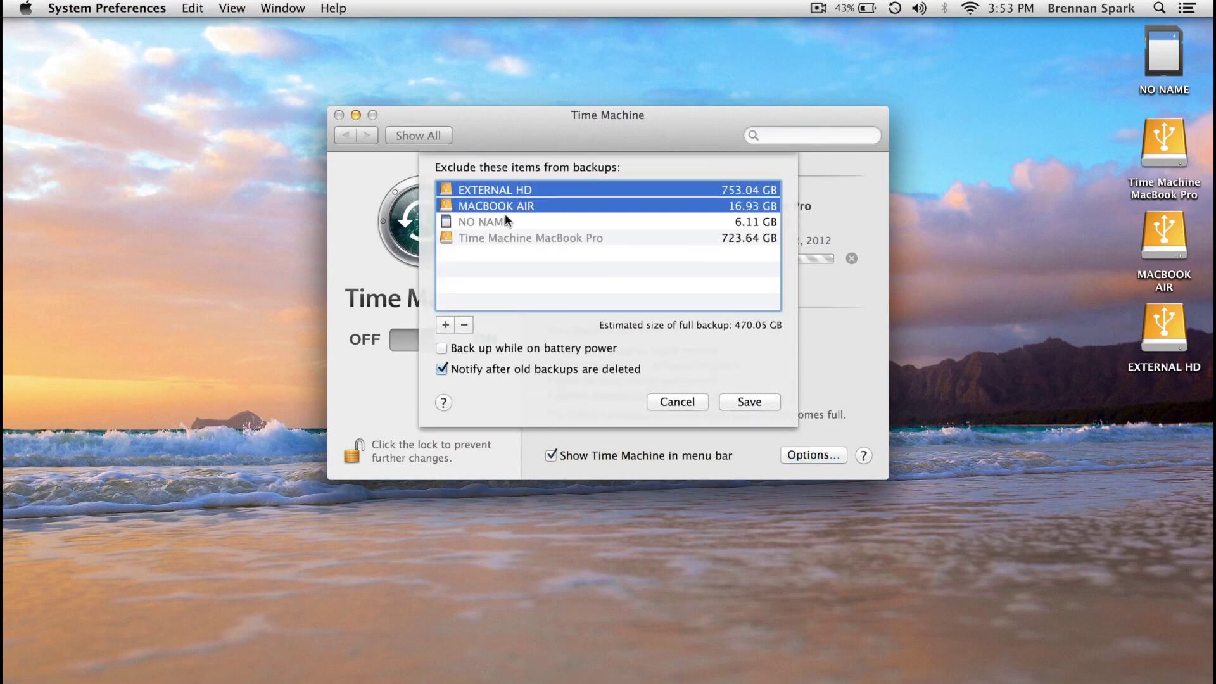
click(464, 323)
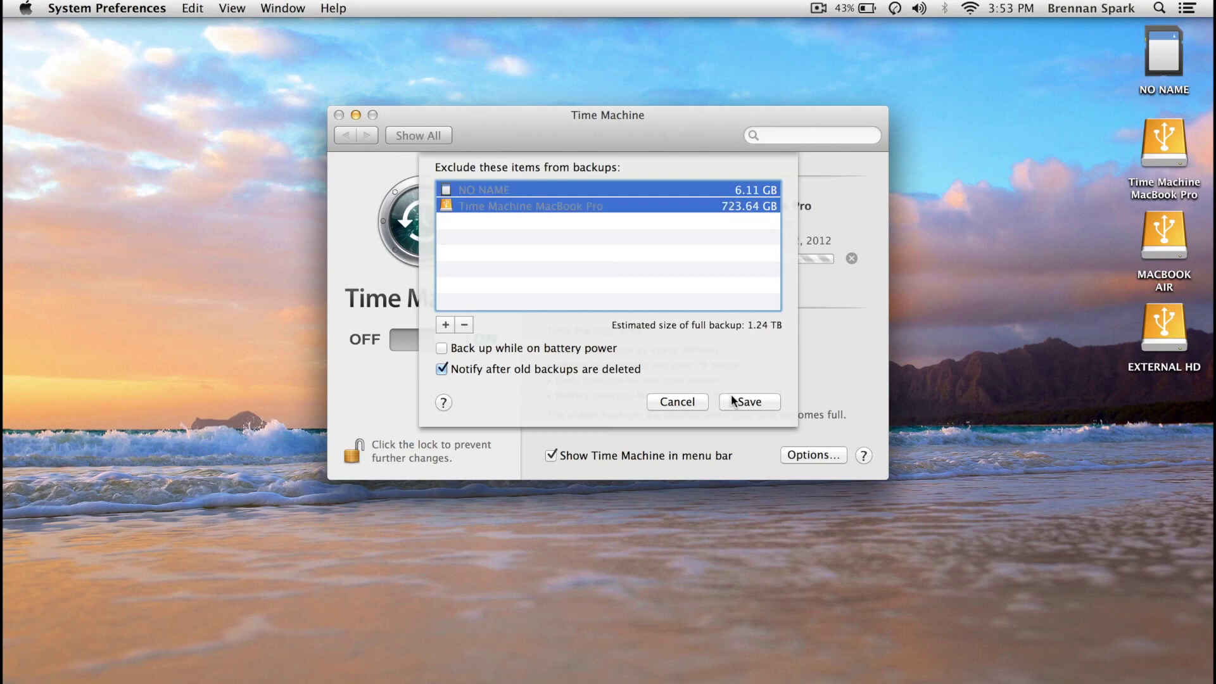